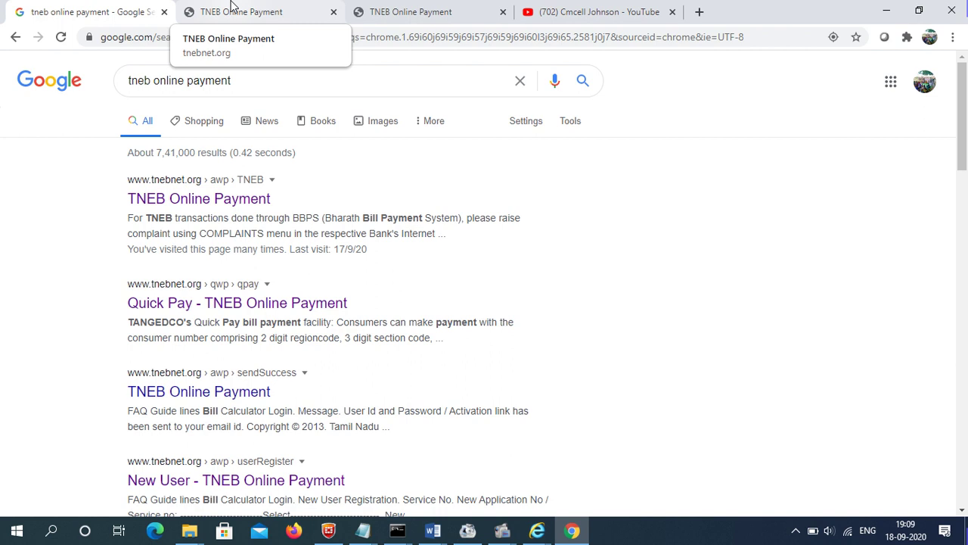
- Leave the 'tneb online payment' Google results for the YouTube channel's playlists tab
{"action": "left_click", "coordinate": [555, 7]}
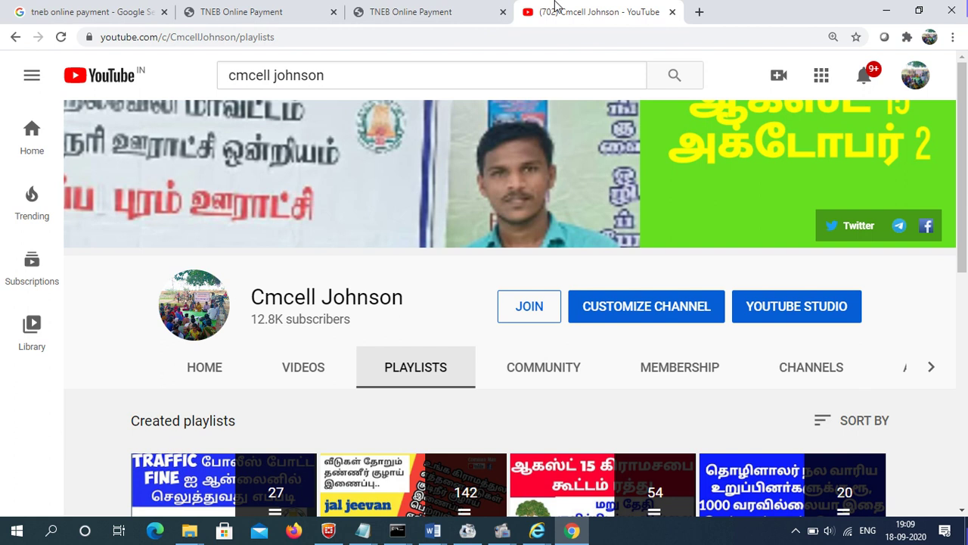
- Browse the channel's playlists, then return to the TNEB Online Payment login tab
{"action": "left_click_drag", "start_coordinate": [958, 165], "coordinate": [966, 325]}
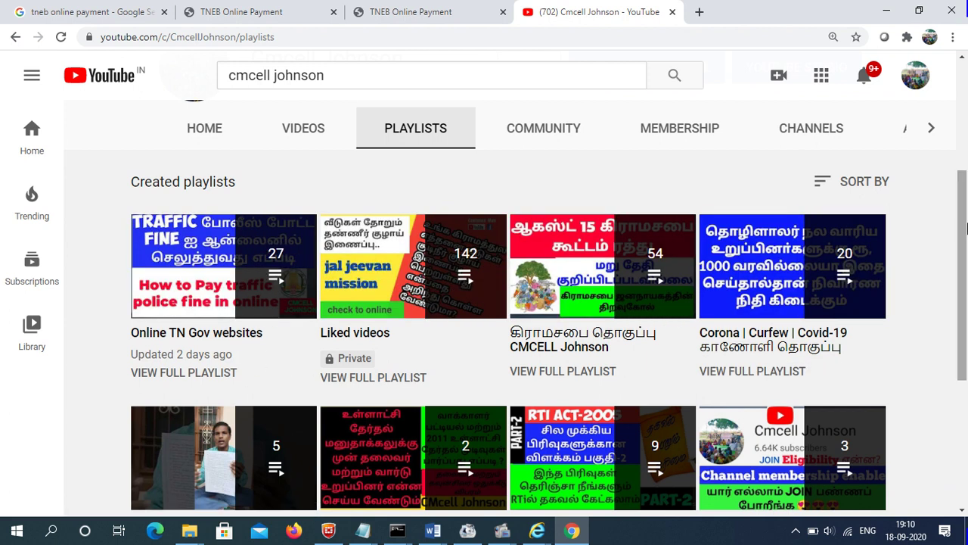
{"action": "left_click_drag", "start_coordinate": [967, 228], "coordinate": [967, 250]}
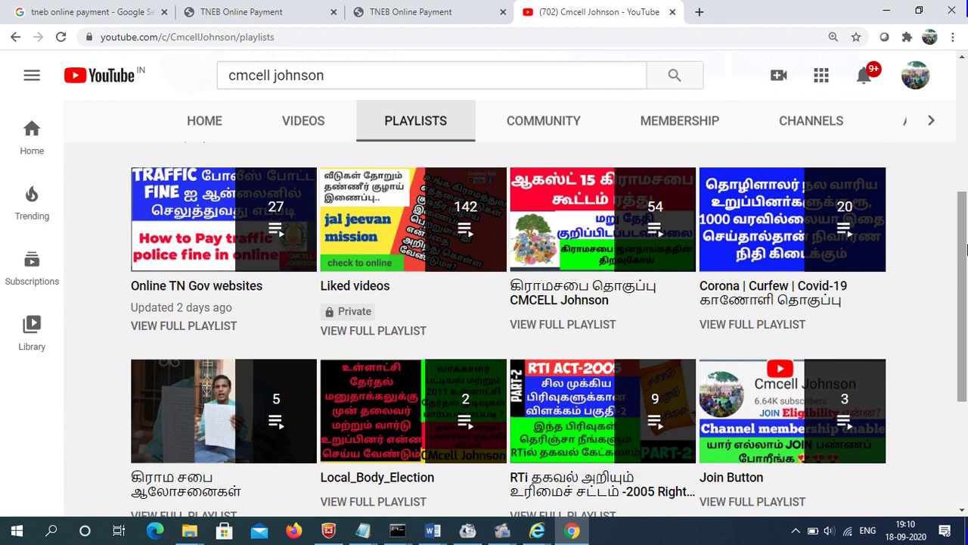
{"action": "left_click_drag", "start_coordinate": [967, 249], "coordinate": [967, 306]}
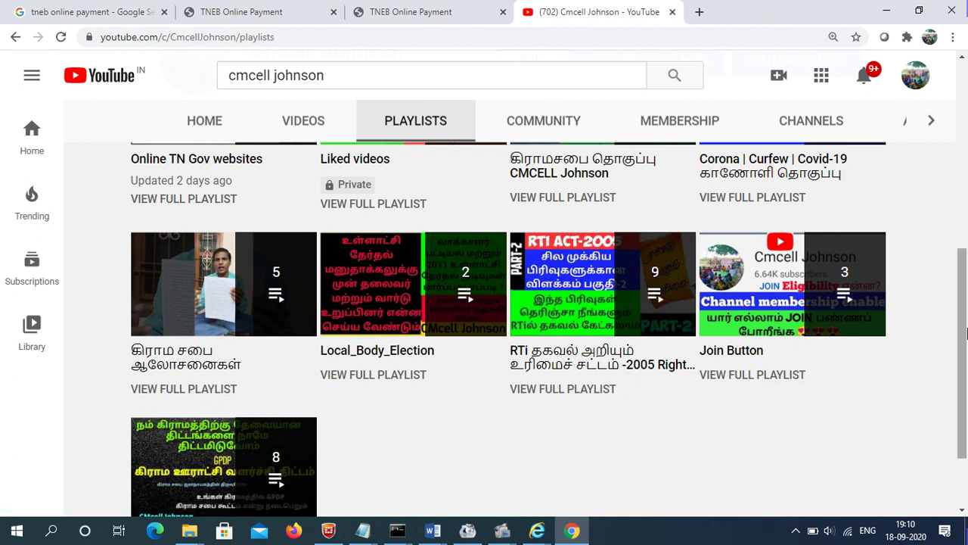
{"action": "left_click_drag", "start_coordinate": [967, 333], "coordinate": [967, 148]}
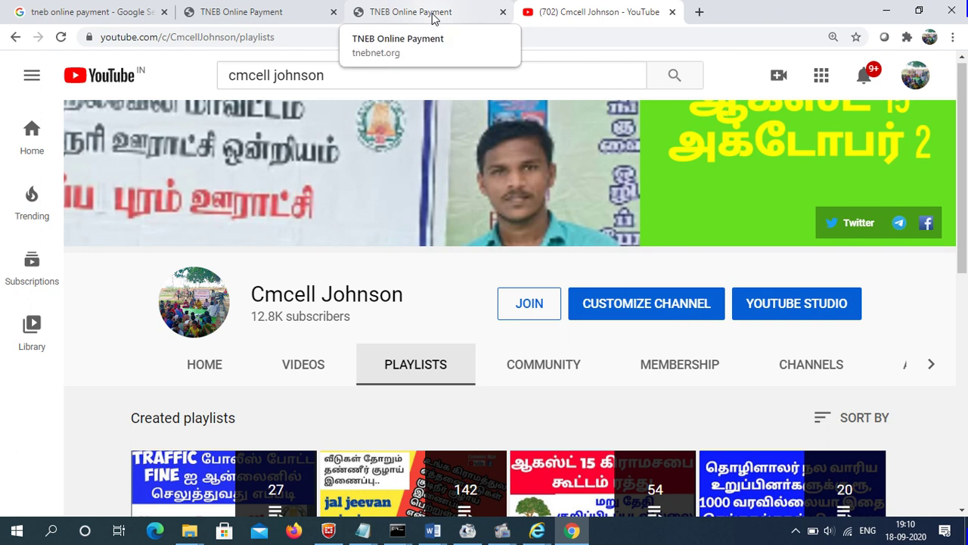
{"action": "left_click", "coordinate": [251, 11]}
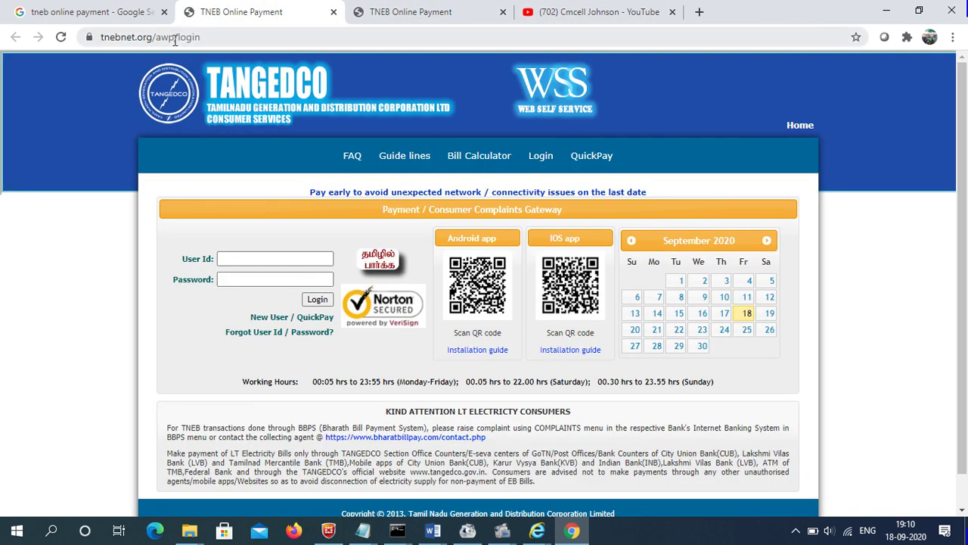
- Select the login page's URL, then switch to the Quick Pay Payment Gateway tab
{"action": "left_click", "coordinate": [223, 40]}
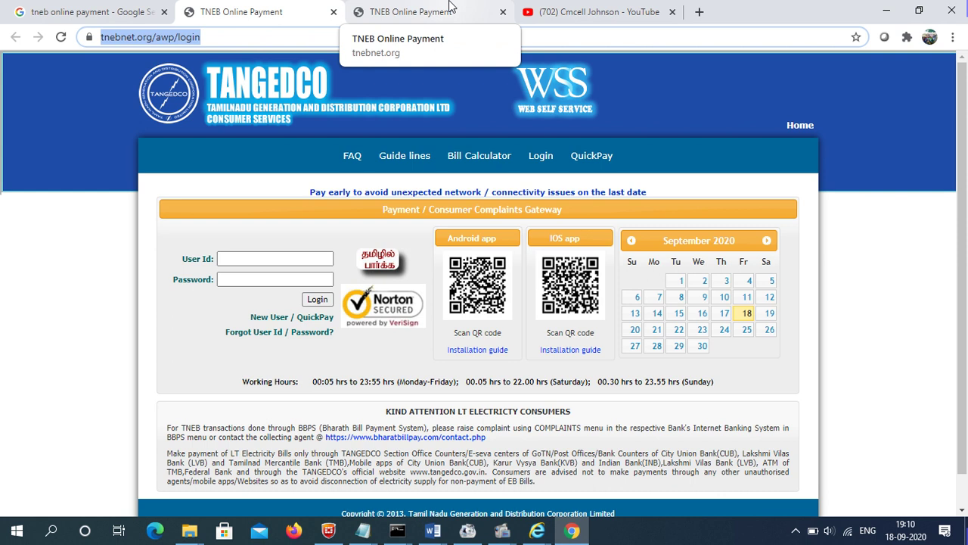
{"action": "left_click", "coordinate": [451, 6]}
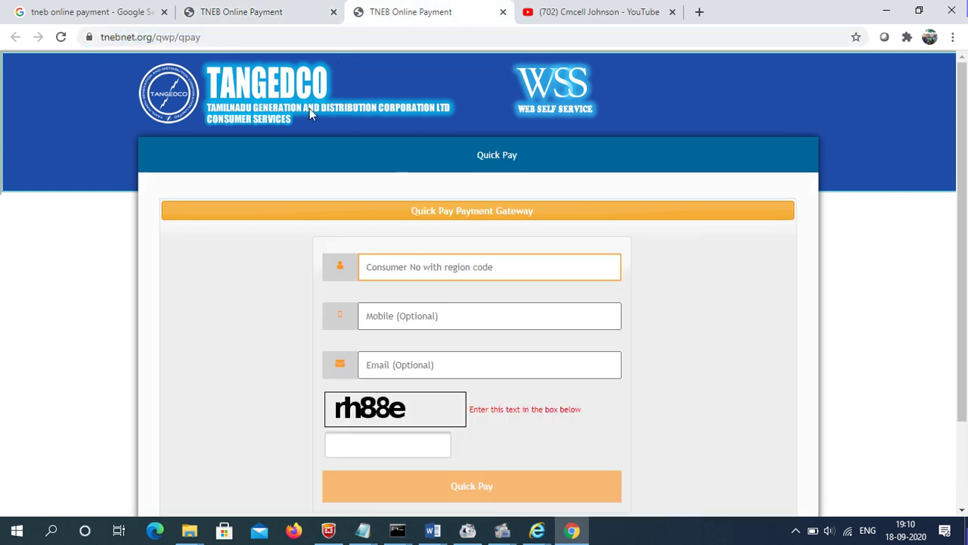
- Fill Quick Pay with the consumer number, mobile number, autofilled saved e-mail and captcha text
{"action": "scroll", "coordinate": [832, 189], "scroll_direction": "down", "scroll_amount": 1}
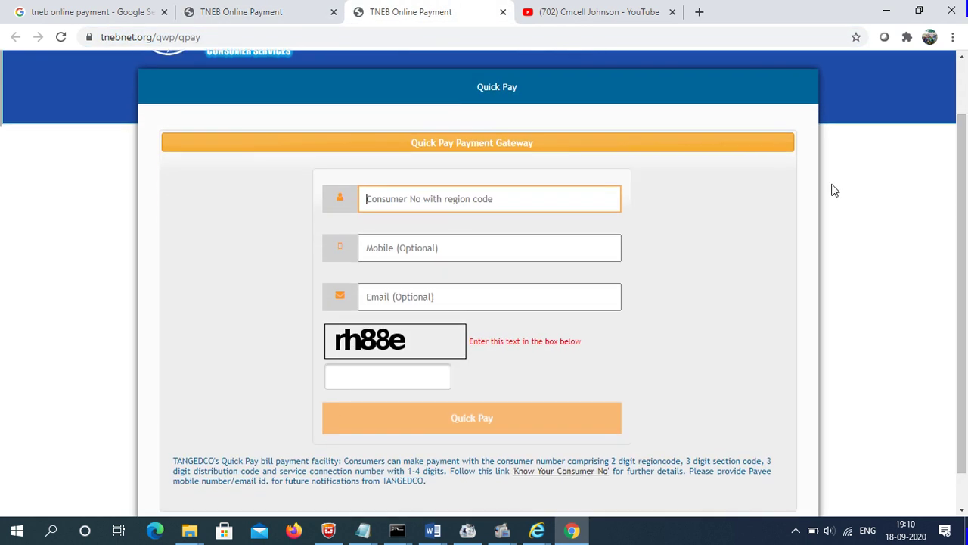
{"action": "left_click", "coordinate": [483, 206]}
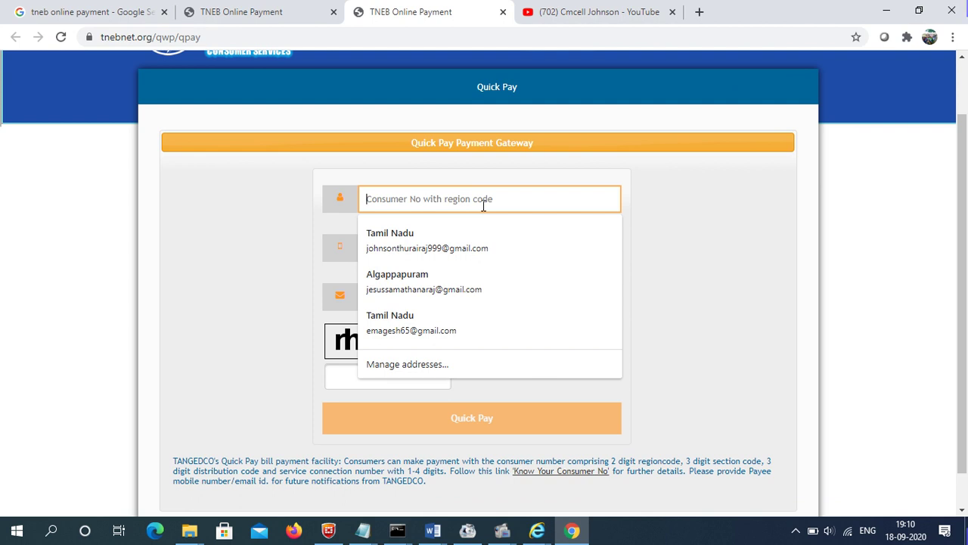
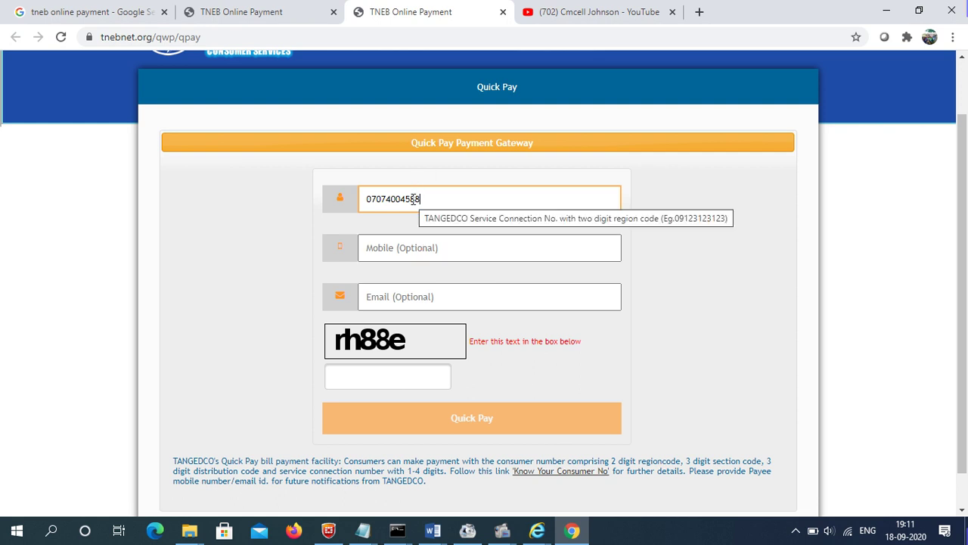
{"action": "left_click", "coordinate": [387, 256]}
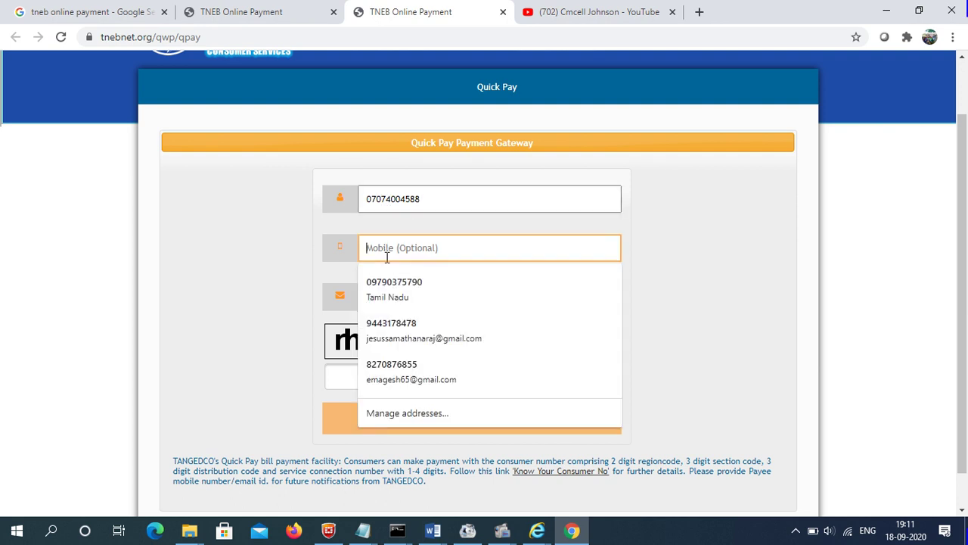
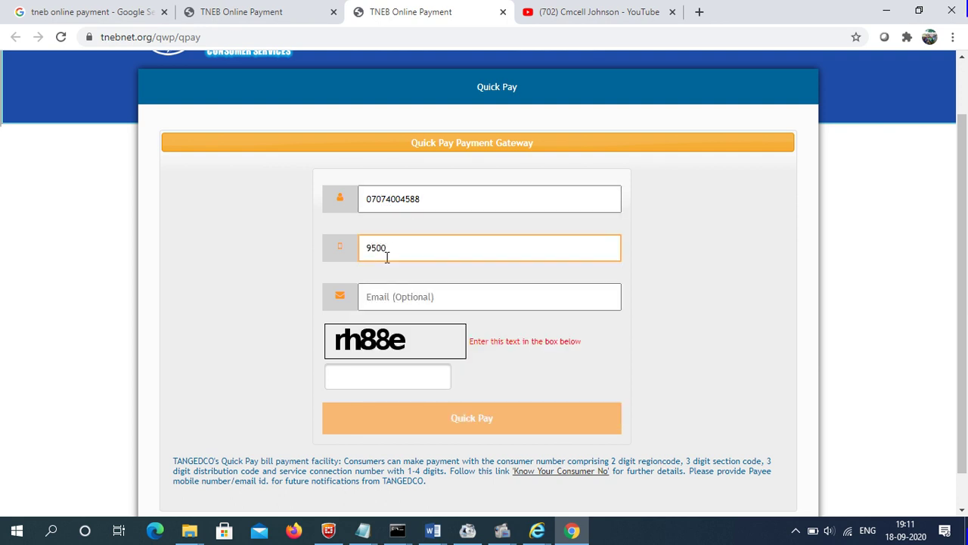
{"action": "left_click", "coordinate": [417, 296]}
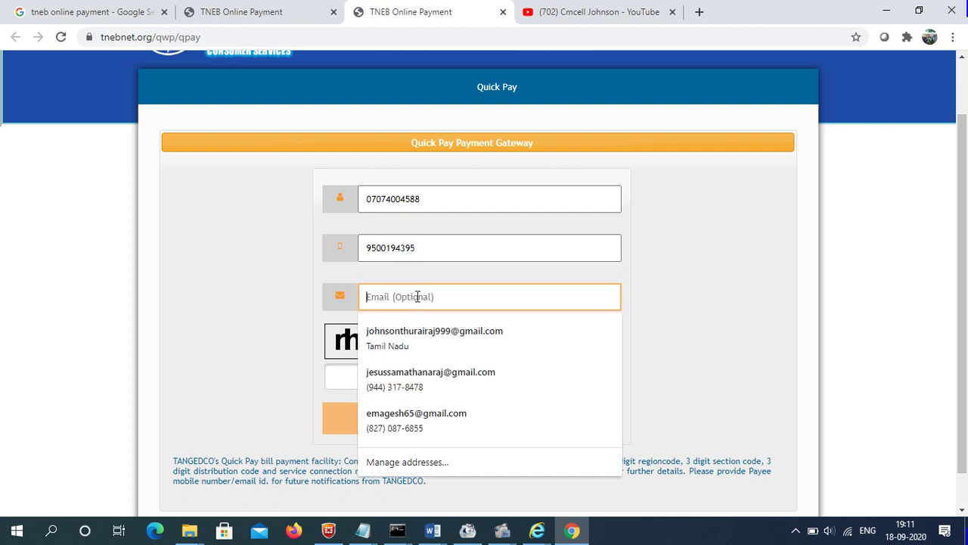
{"action": "left_click", "coordinate": [438, 333]}
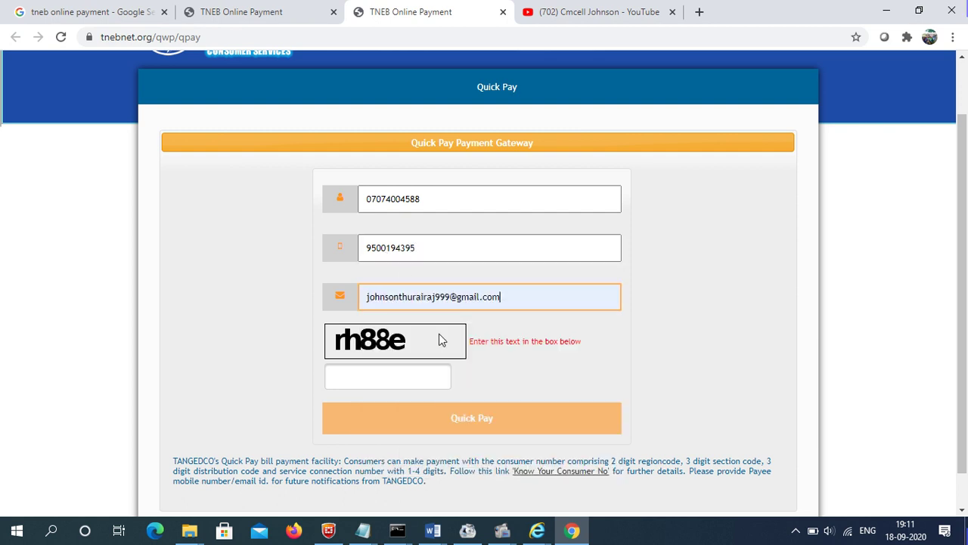
{"action": "left_click", "coordinate": [388, 382]}
{"action": "type", "text": "r"}
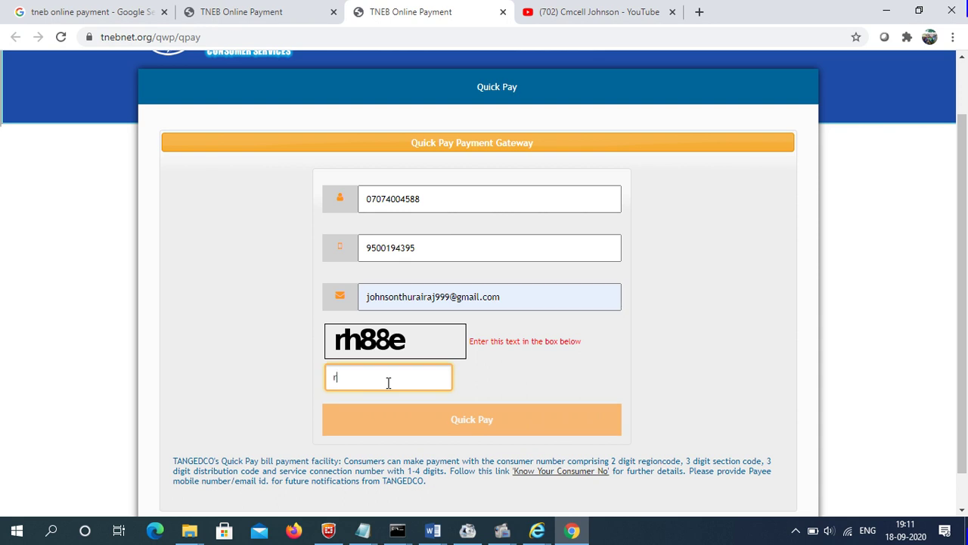
{"action": "type", "text": "h88e"}
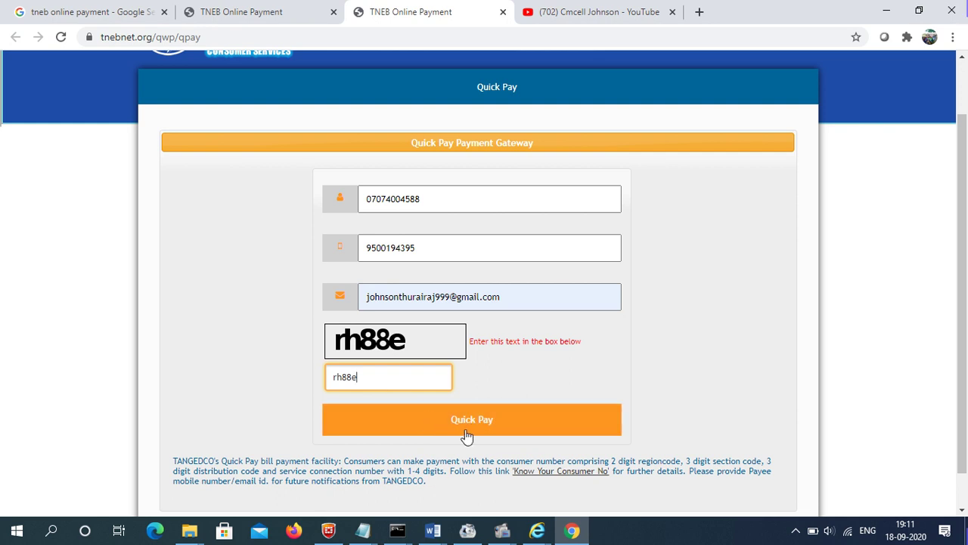
- Fetch the bill and open Pay Bill to review the Rs.440.00 CC charge and payment options
{"action": "left_click", "coordinate": [474, 430]}
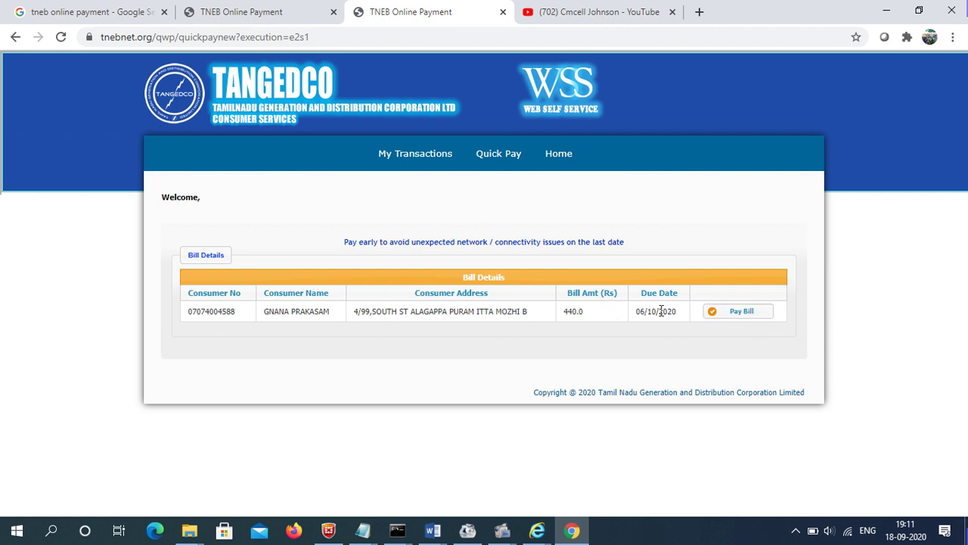
{"action": "left_click", "coordinate": [740, 314]}
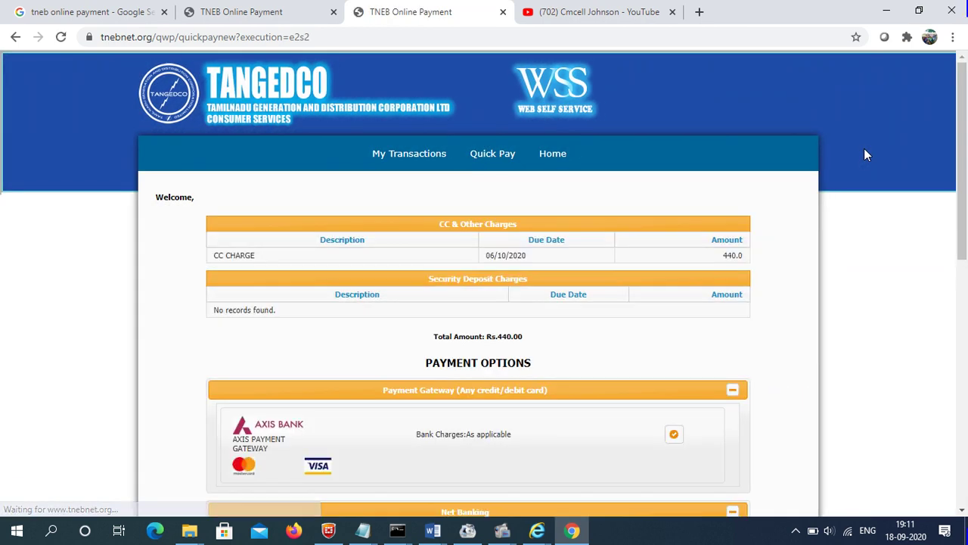
{"action": "scroll", "coordinate": [543, 244], "scroll_direction": "down", "scroll_amount": 3}
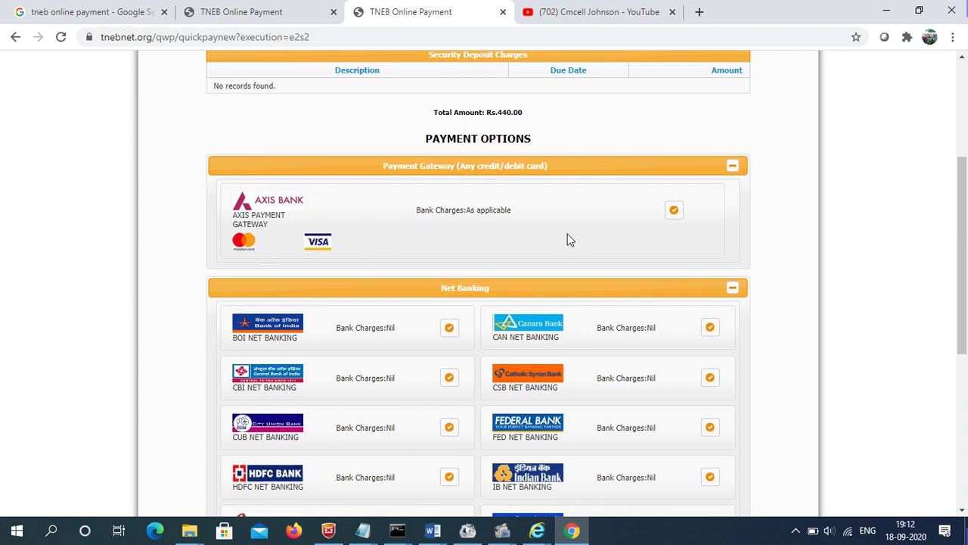
{"action": "left_click_drag", "start_coordinate": [962, 216], "coordinate": [946, 257]}
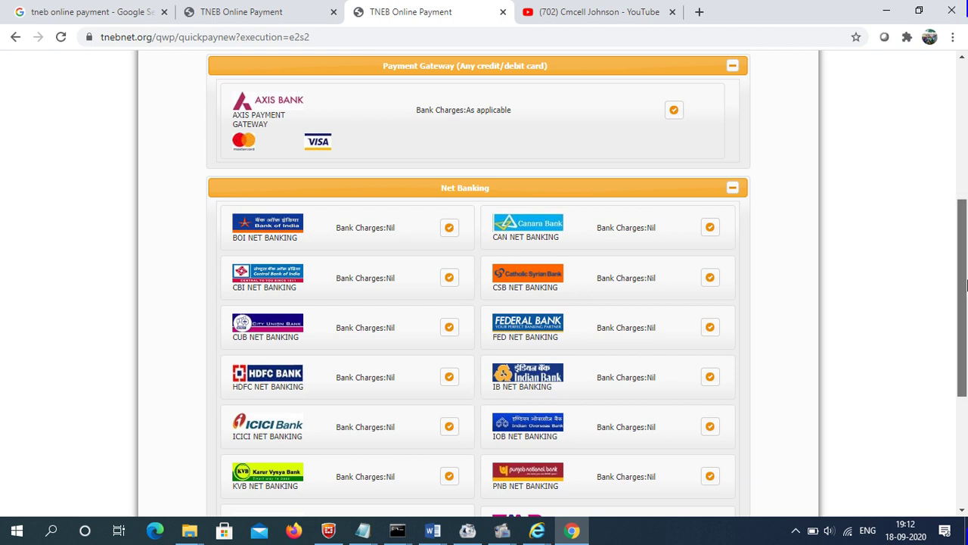
{"action": "left_click_drag", "start_coordinate": [963, 300], "coordinate": [967, 410]}
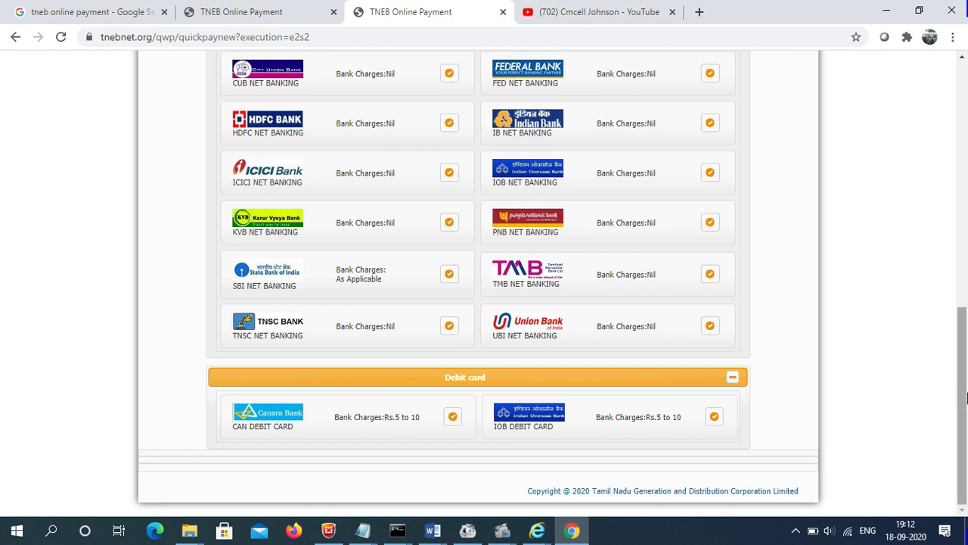
{"action": "left_click_drag", "start_coordinate": [964, 391], "coordinate": [943, 109]}
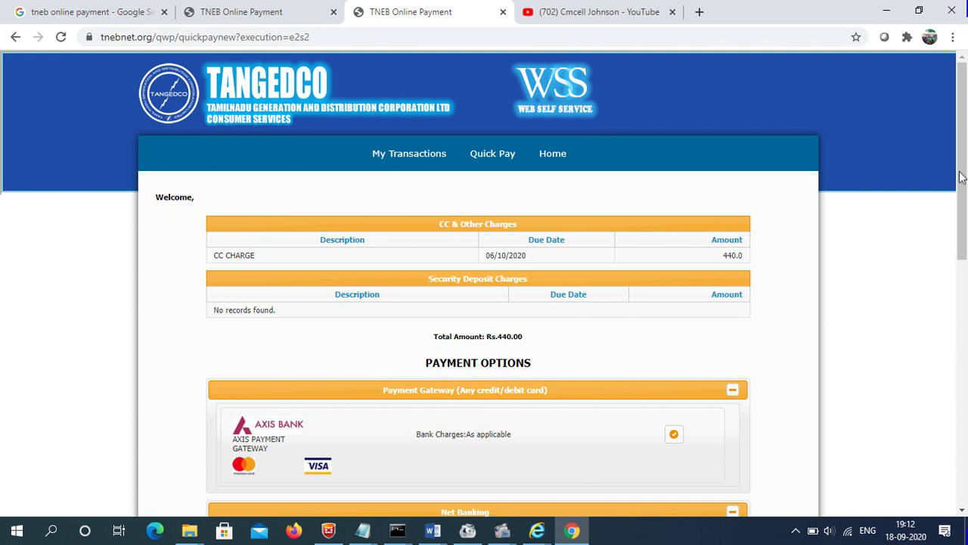
{"action": "left_click_drag", "start_coordinate": [962, 175], "coordinate": [962, 305]}
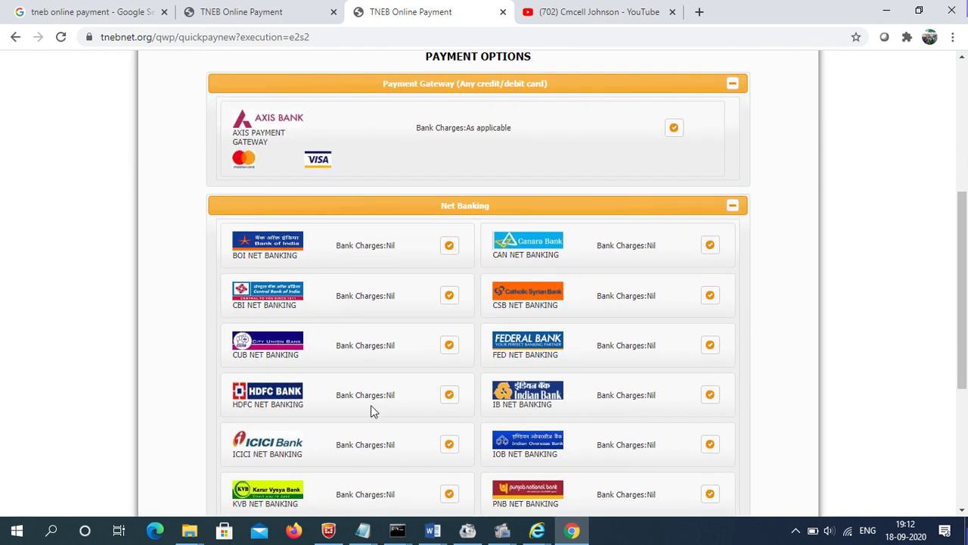
- Pay via HDFC NET BANKING accepting the terms, then close the bank tab and return
{"action": "left_click", "coordinate": [450, 396]}
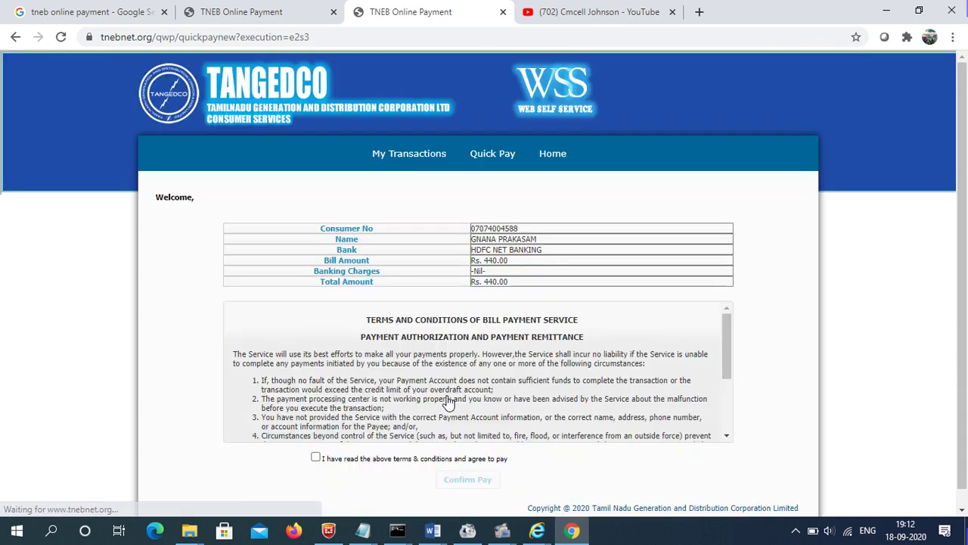
{"action": "left_click_drag", "start_coordinate": [966, 222], "coordinate": [966, 238]}
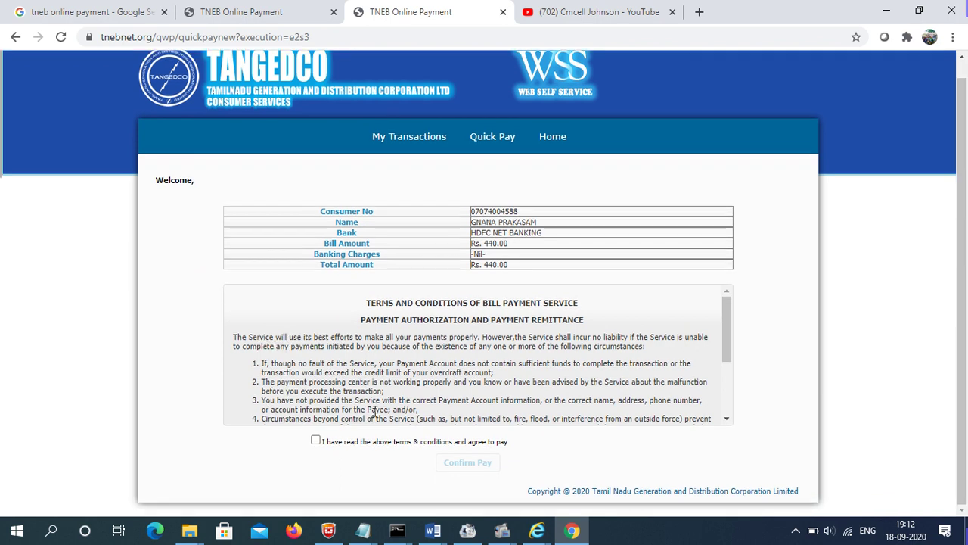
{"action": "left_click", "coordinate": [315, 441]}
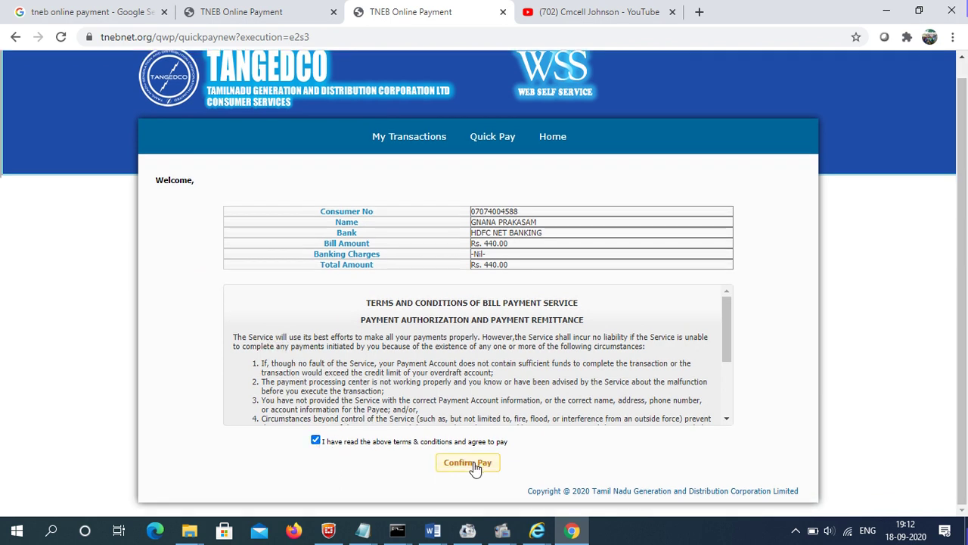
{"action": "left_click", "coordinate": [474, 467]}
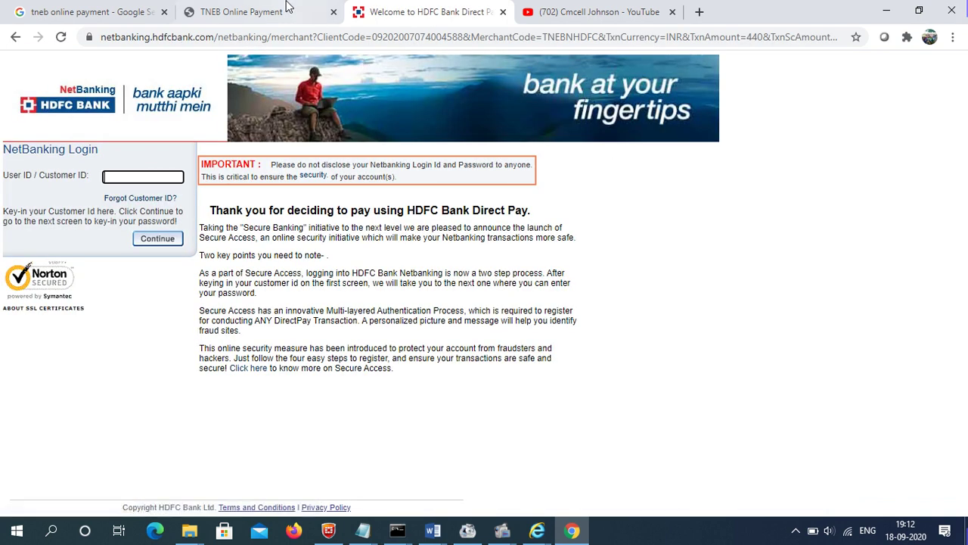
{"action": "left_click", "coordinate": [503, 12]}
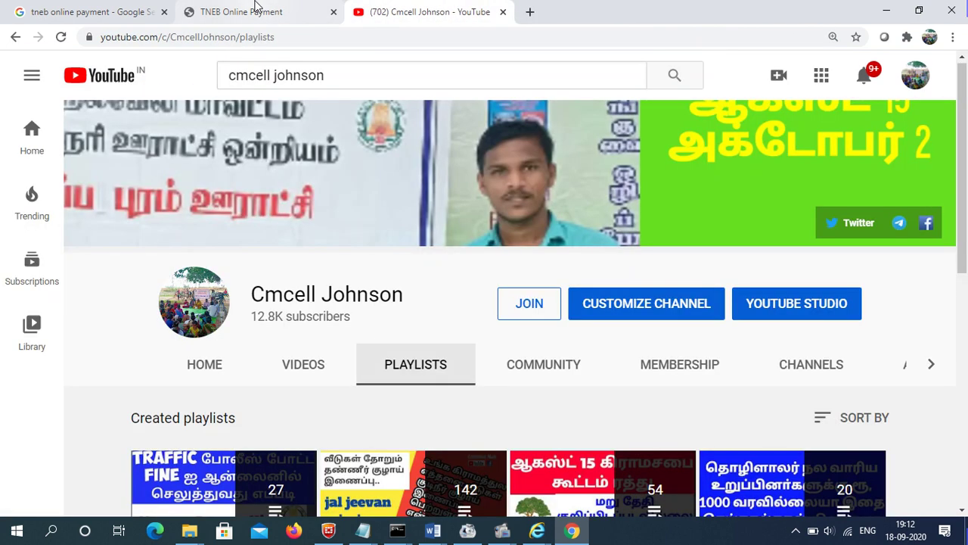
{"action": "left_click", "coordinate": [255, 11]}
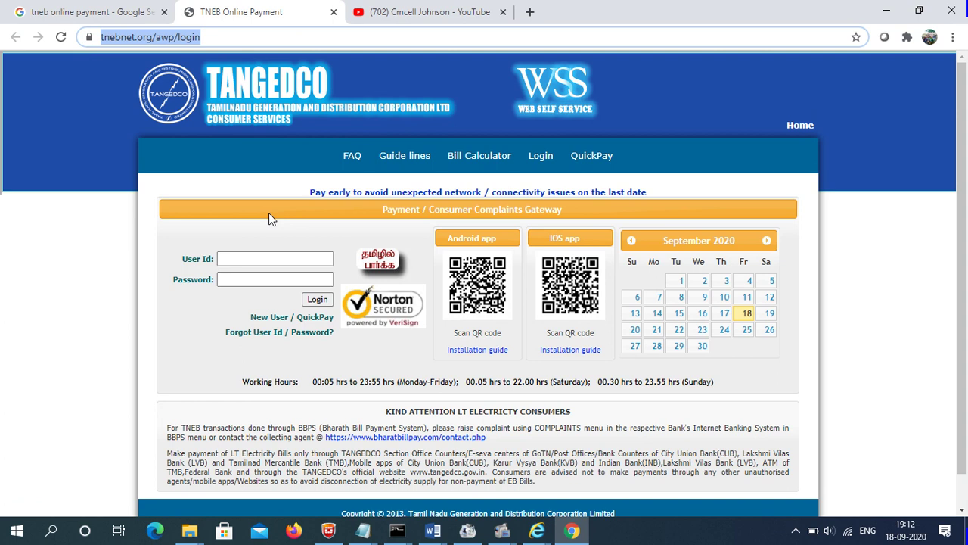
- Start new-user registration using the Existing Service Connection Number option
{"action": "left_click", "coordinate": [270, 252]}
{"action": "left_click", "coordinate": [270, 252]}
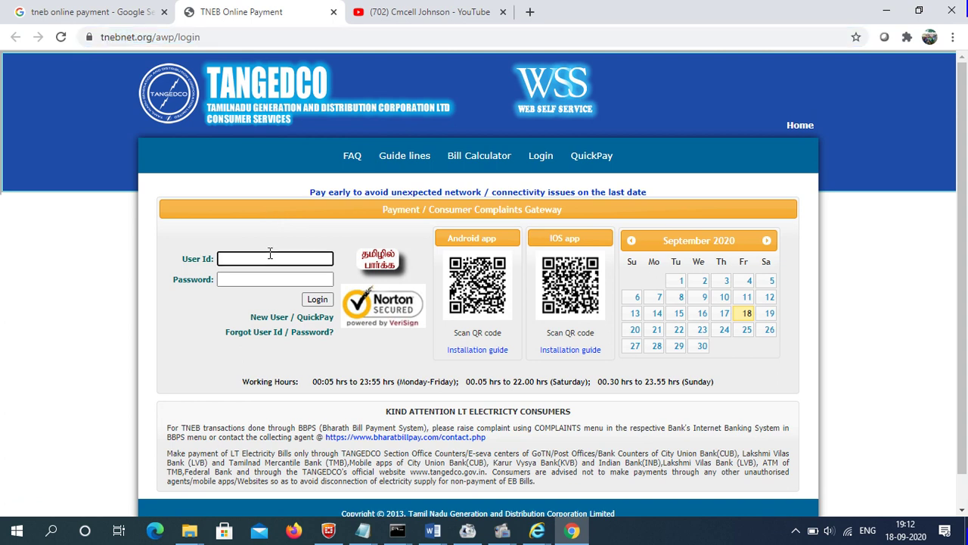
{"action": "left_click", "coordinate": [271, 321]}
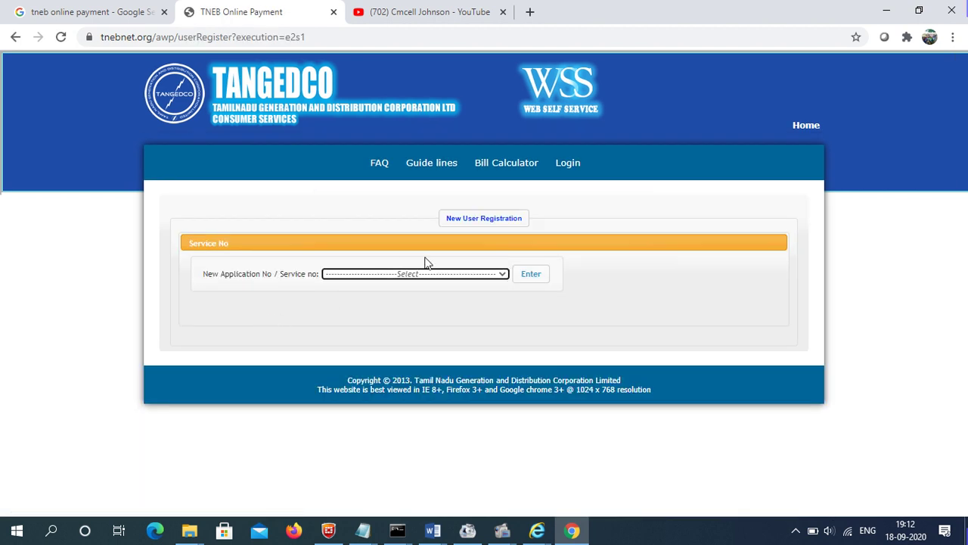
{"action": "left_click", "coordinate": [444, 275]}
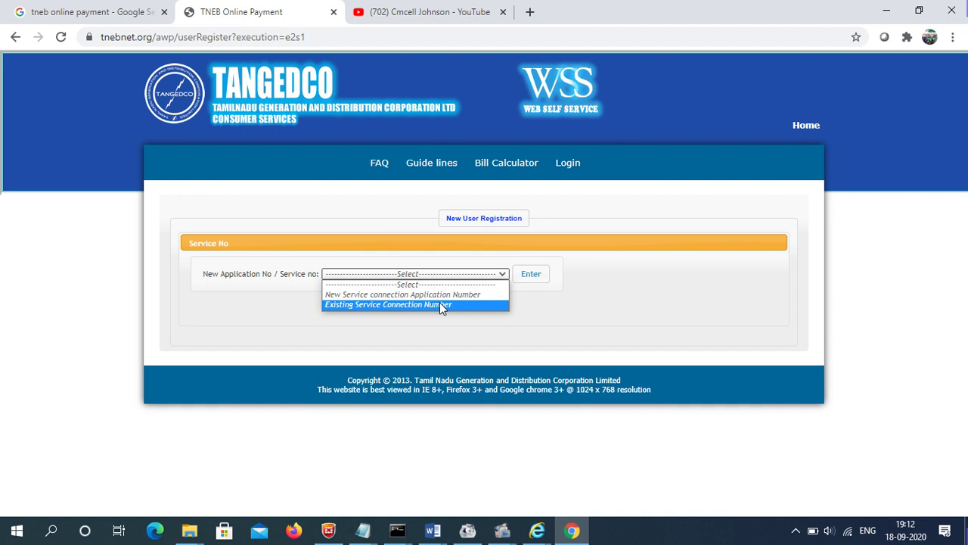
{"action": "left_click", "coordinate": [439, 304]}
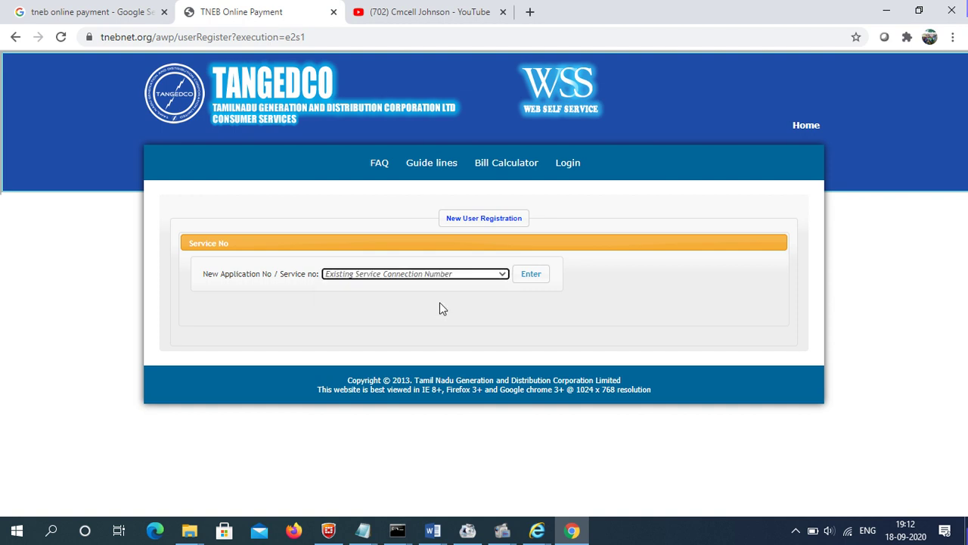
{"action": "left_click", "coordinate": [530, 276]}
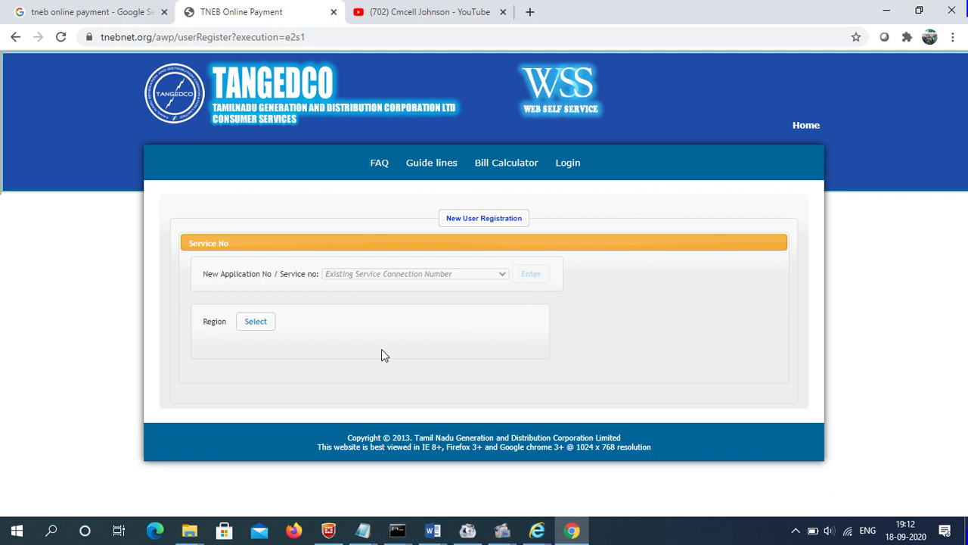
- Choose region 07 Tirunelveli, enter and correct the consumer number, and check its details
{"action": "left_click", "coordinate": [258, 324]}
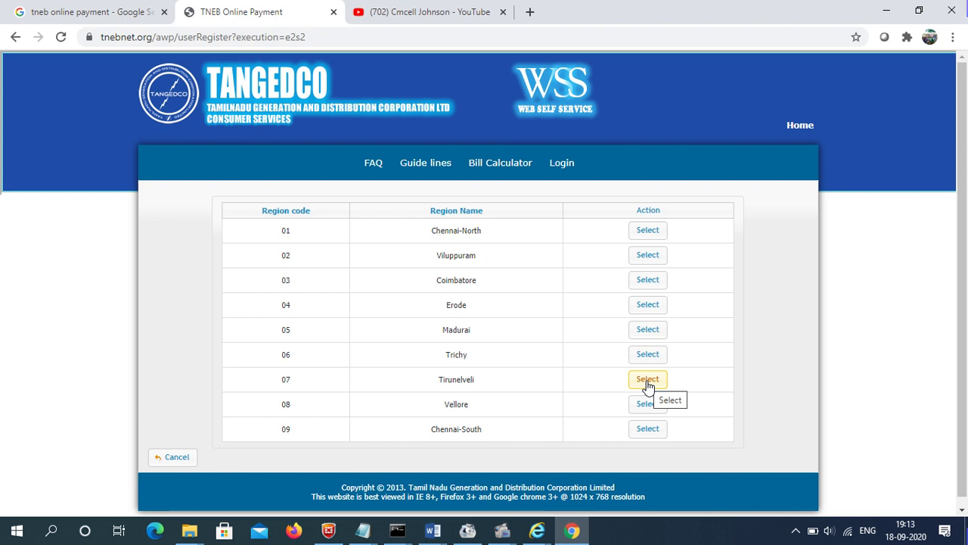
{"action": "left_click", "coordinate": [647, 381]}
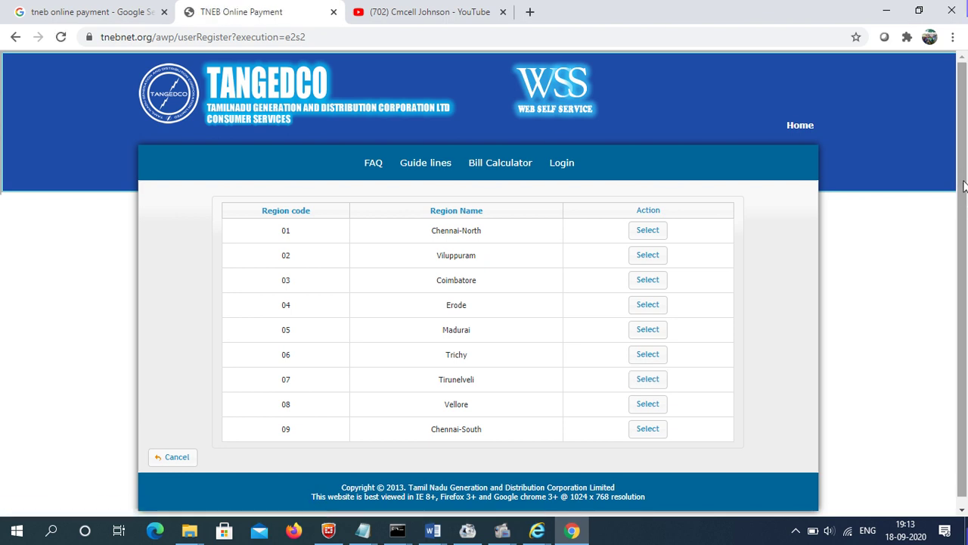
{"action": "scroll", "coordinate": [964, 227], "scroll_direction": "down", "scroll_amount": 1}
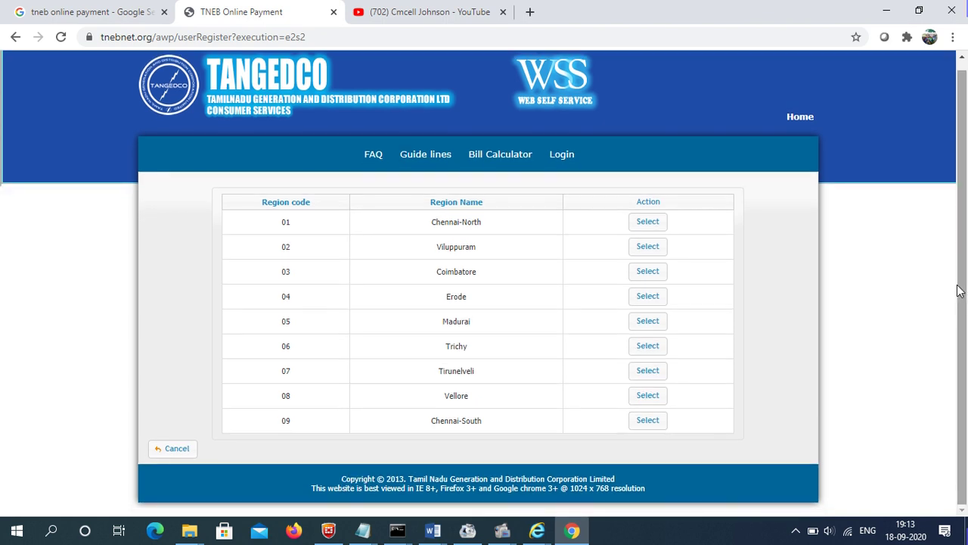
{"action": "left_click", "coordinate": [649, 371]}
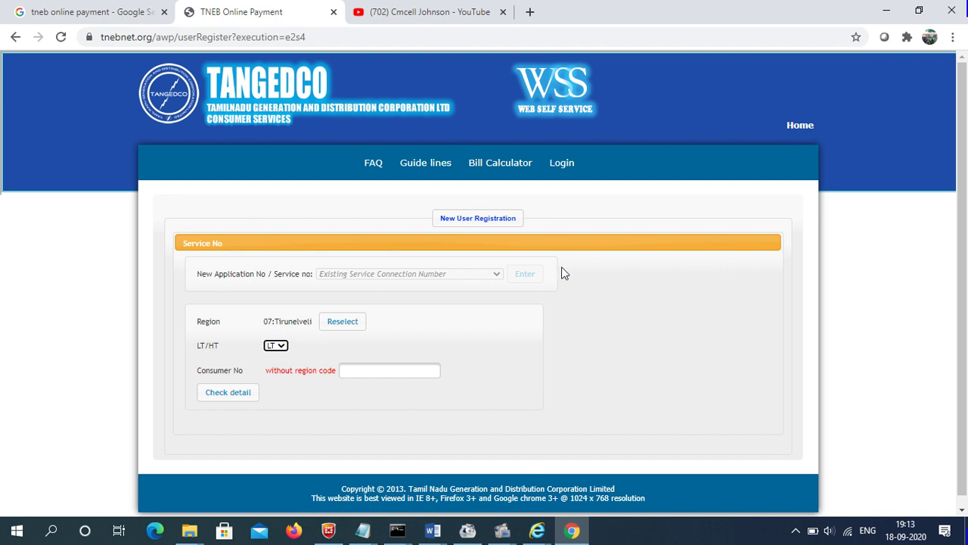
{"action": "left_click", "coordinate": [376, 372]}
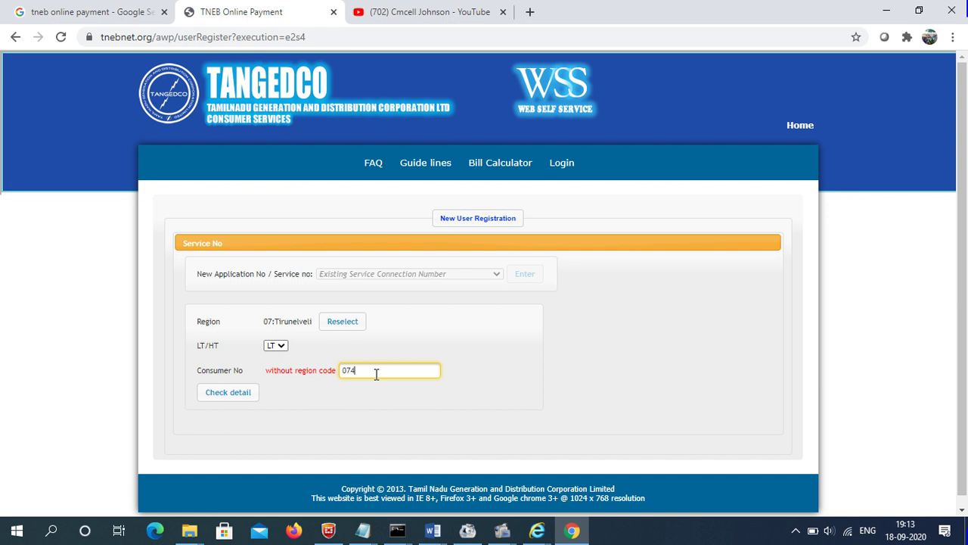
{"action": "left_click", "coordinate": [234, 398]}
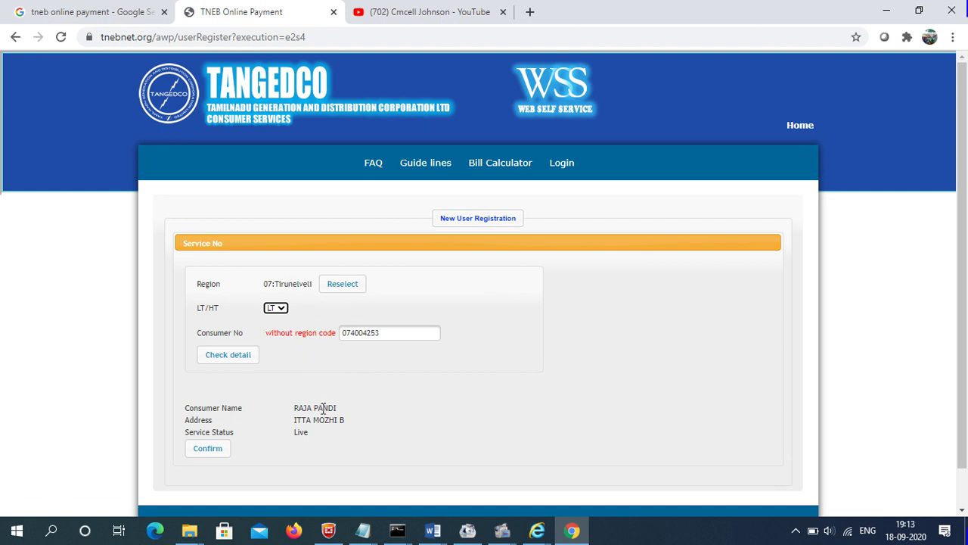
- Confirm the consumer and scroll through the registration form down to the captcha and Submit
{"action": "left_click", "coordinate": [208, 450]}
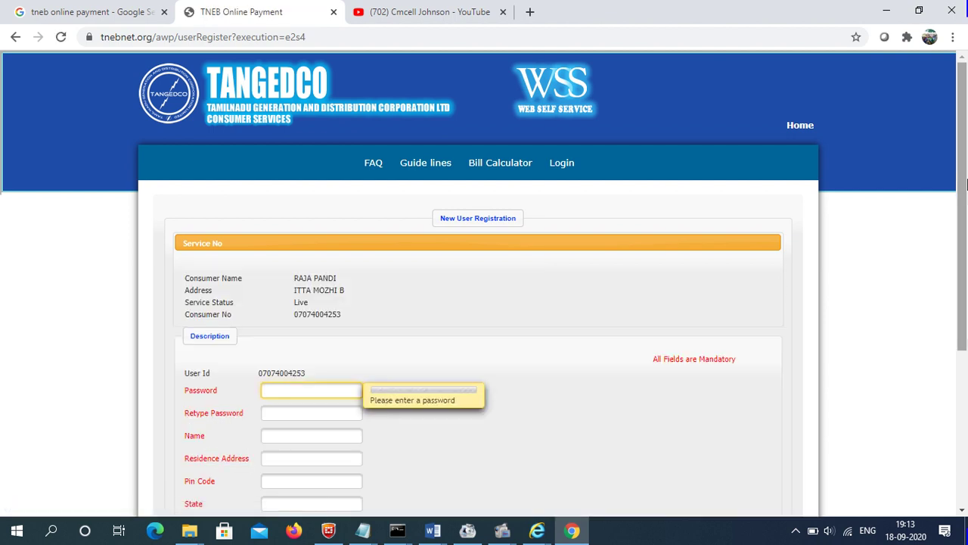
{"action": "left_click_drag", "start_coordinate": [967, 177], "coordinate": [967, 286]}
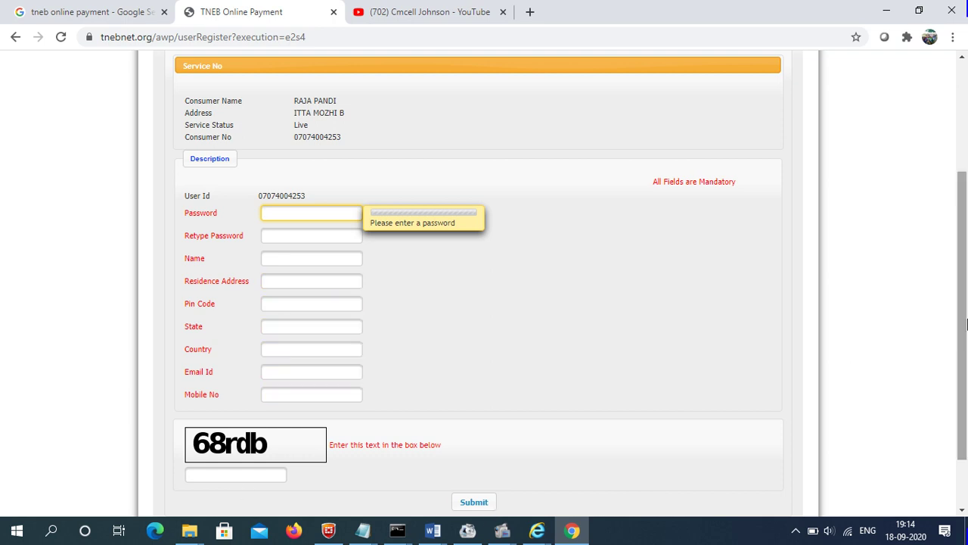
{"action": "left_click_drag", "start_coordinate": [966, 324], "coordinate": [958, 221]}
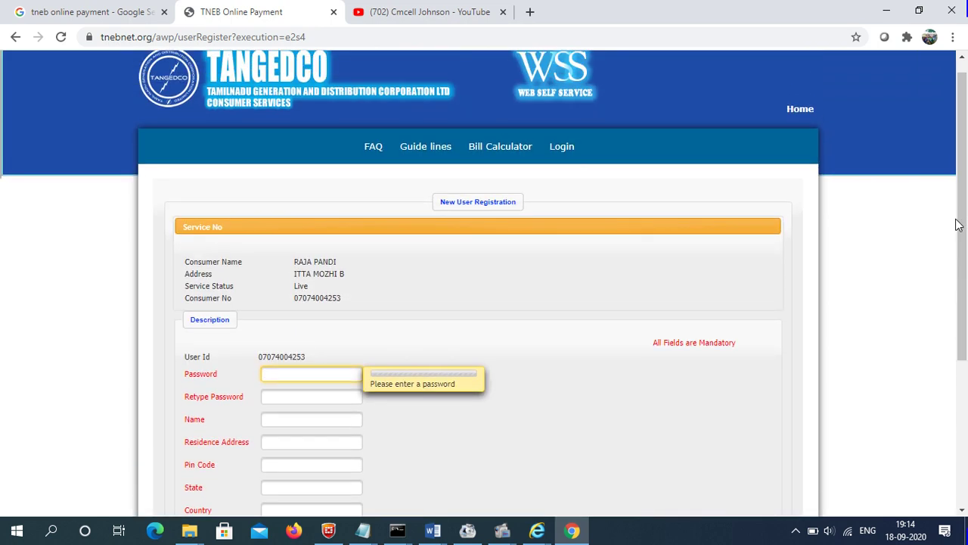
- Go back to the portal login page and enter the user id and account password
{"action": "left_click", "coordinate": [562, 148]}
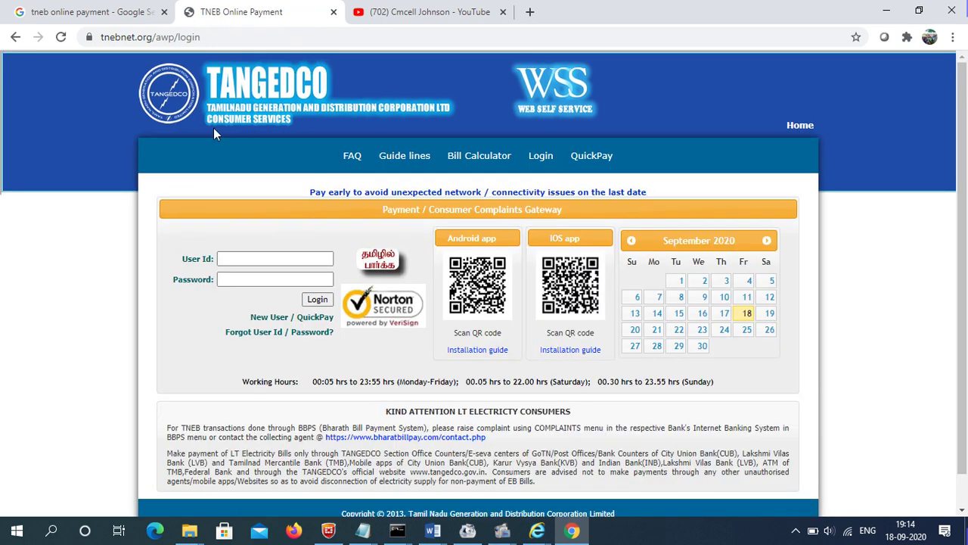
{"action": "left_click", "coordinate": [237, 262]}
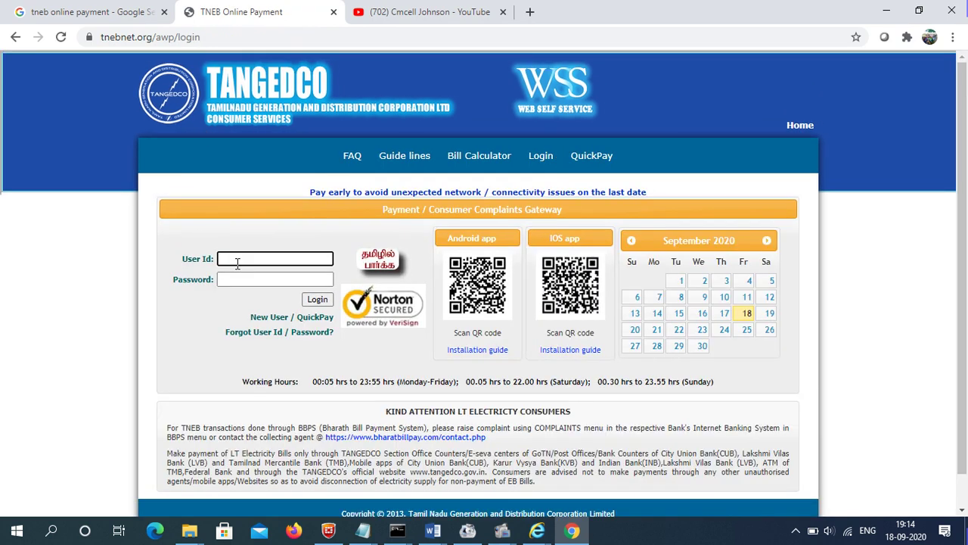
{"action": "type", "text": "John"}
{"action": "type", "text": "_999"}
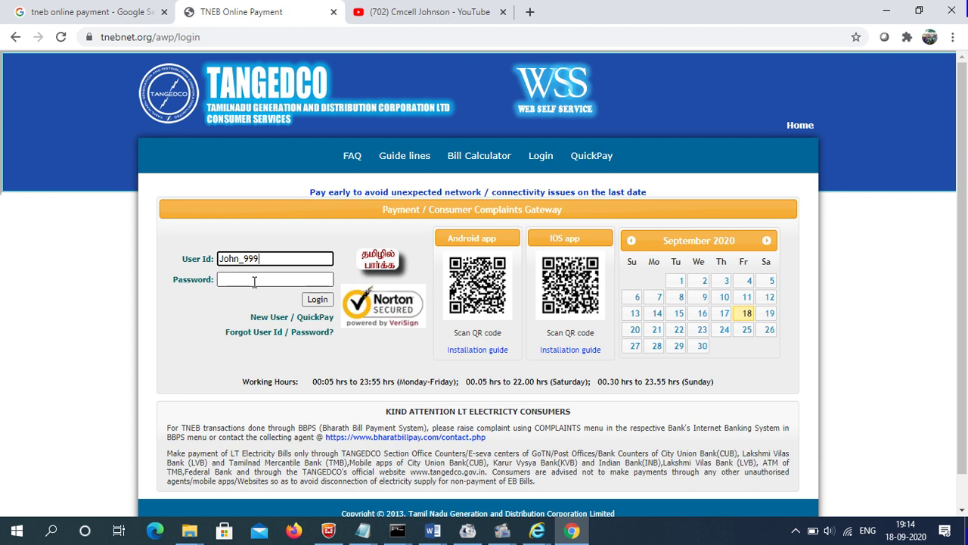
{"action": "left_click", "coordinate": [254, 280]}
{"action": "type", "text": "*****"}
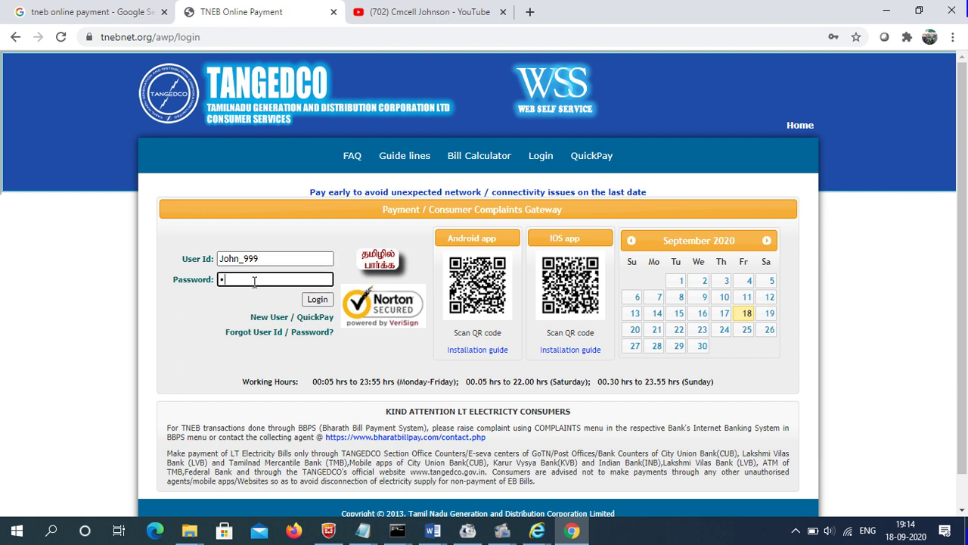
{"action": "type", "text": "****"}
{"action": "left_click", "coordinate": [320, 302]}
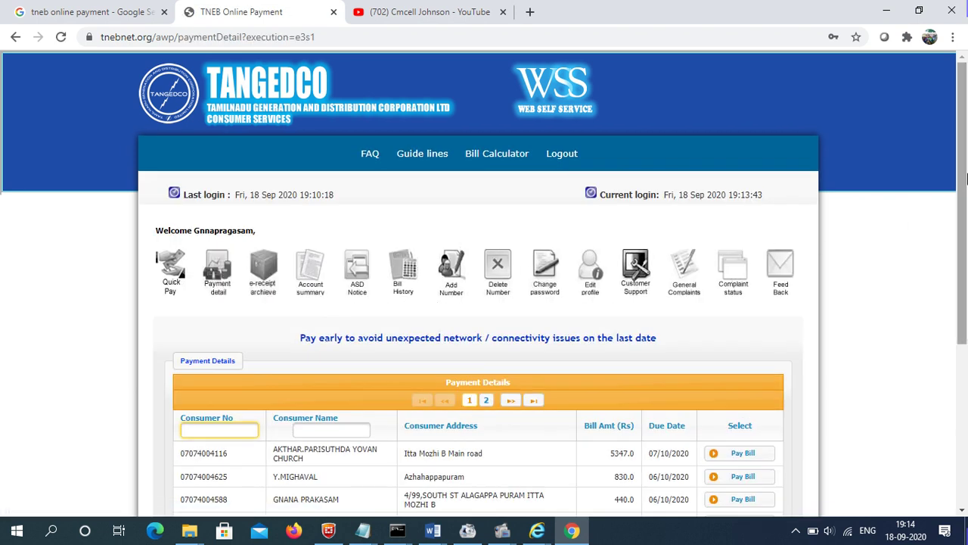
{"action": "left_click_drag", "start_coordinate": [964, 178], "coordinate": [957, 230]}
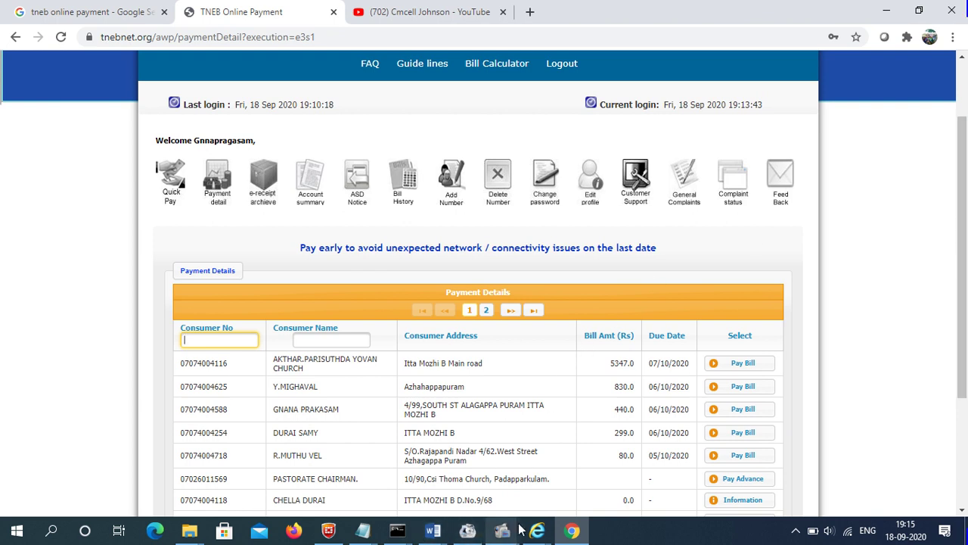
{"action": "mouse_move", "coordinate": [502, 529]}
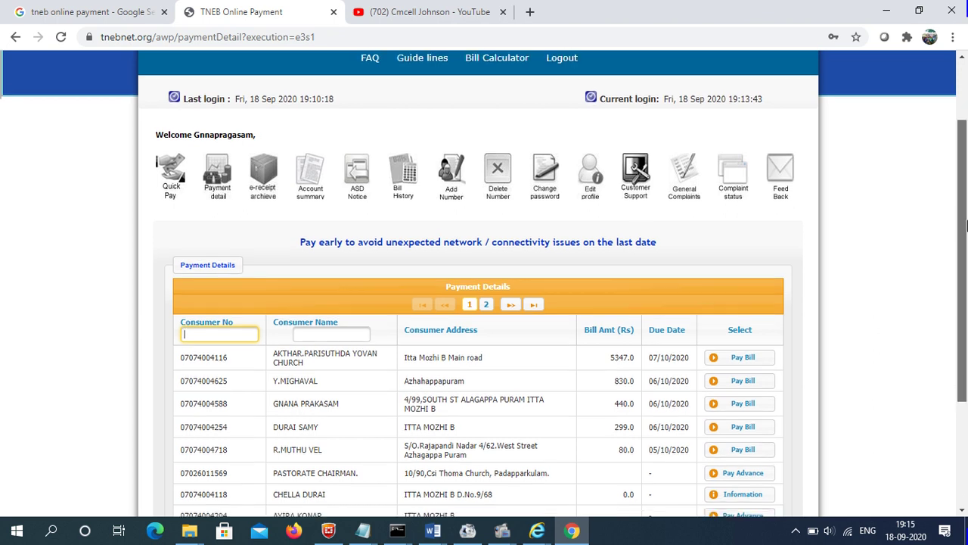
{"action": "left_click_drag", "start_coordinate": [965, 218], "coordinate": [965, 240]}
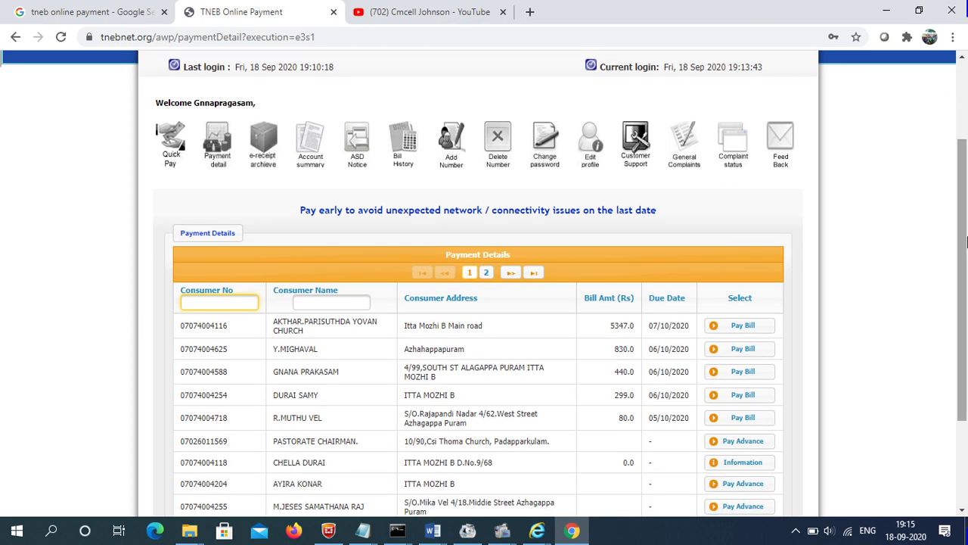
{"action": "scroll", "coordinate": [965, 240], "scroll_direction": "down", "scroll_amount": 2}
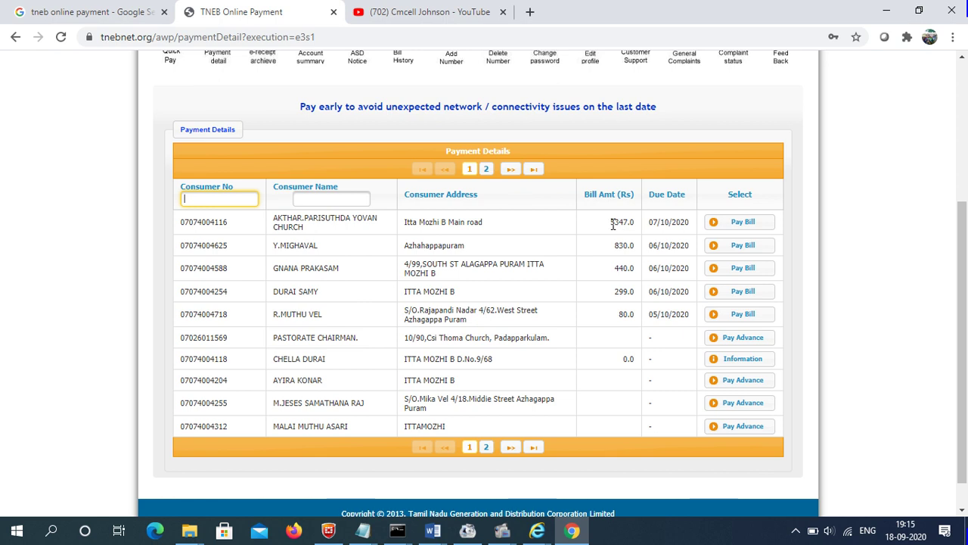
{"action": "left_click", "coordinate": [728, 224]}
{"action": "right_click", "coordinate": [938, 253]}
{"action": "left_click", "coordinate": [907, 137]}
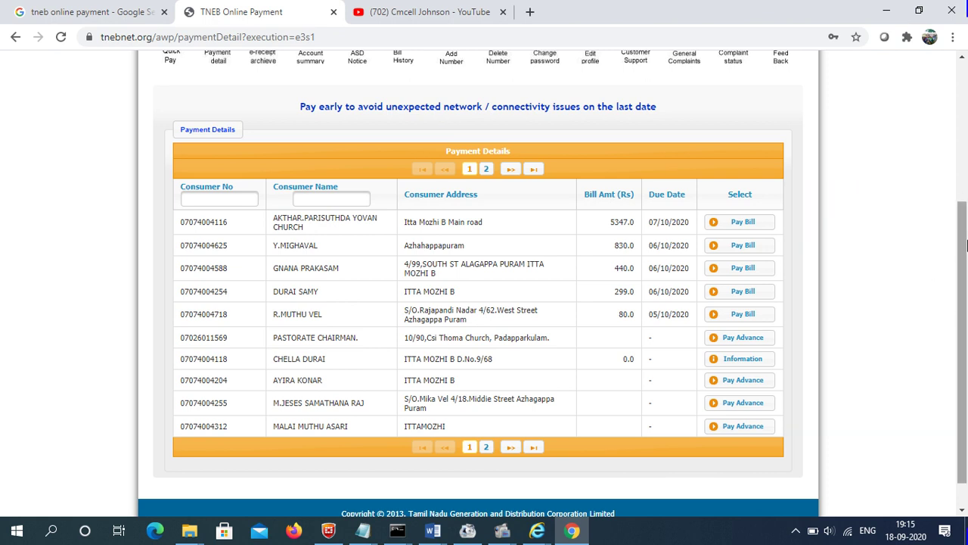
{"action": "scroll", "coordinate": [963, 176], "scroll_direction": "up", "scroll_amount": 2}
{"action": "left_click_drag", "start_coordinate": [962, 177], "coordinate": [962, 146]}
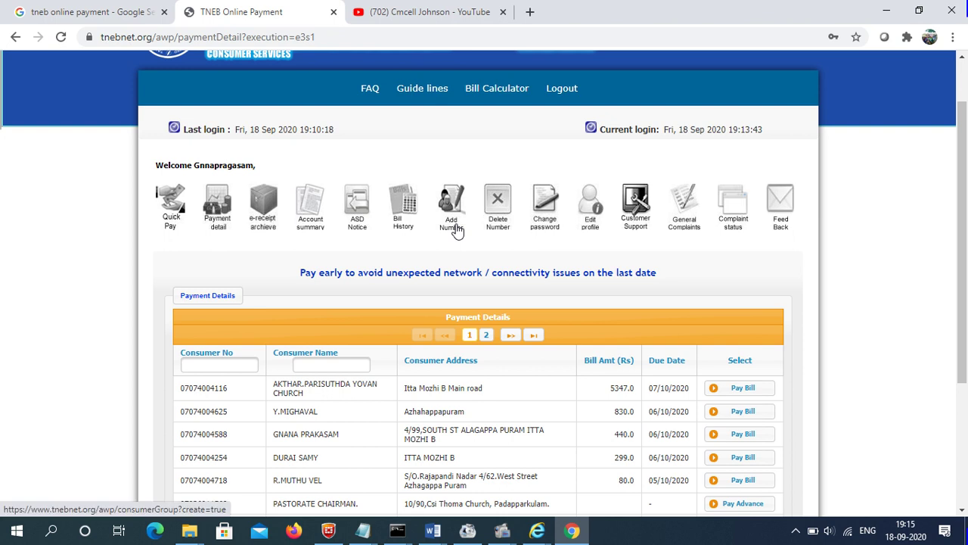
- Add a consumer number in region 07 Tirunelveli via Add Number and confirm it
{"action": "left_click", "coordinate": [456, 231]}
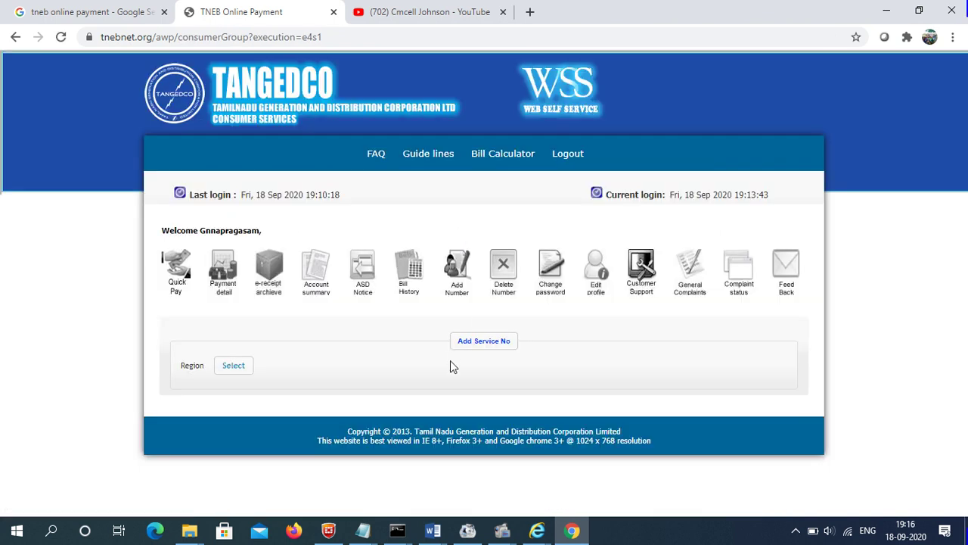
{"action": "left_click", "coordinate": [242, 369]}
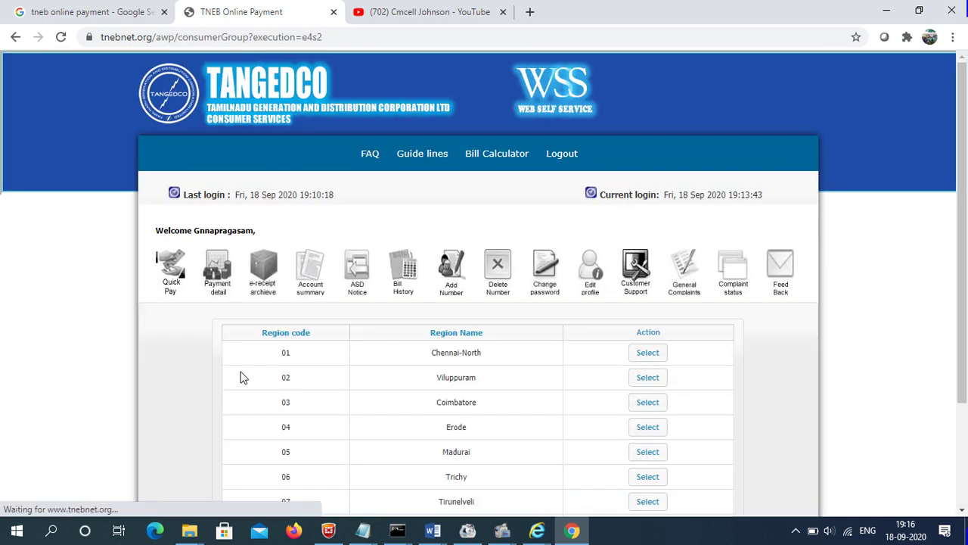
{"action": "scroll", "coordinate": [966, 250], "scroll_direction": "down", "scroll_amount": 3}
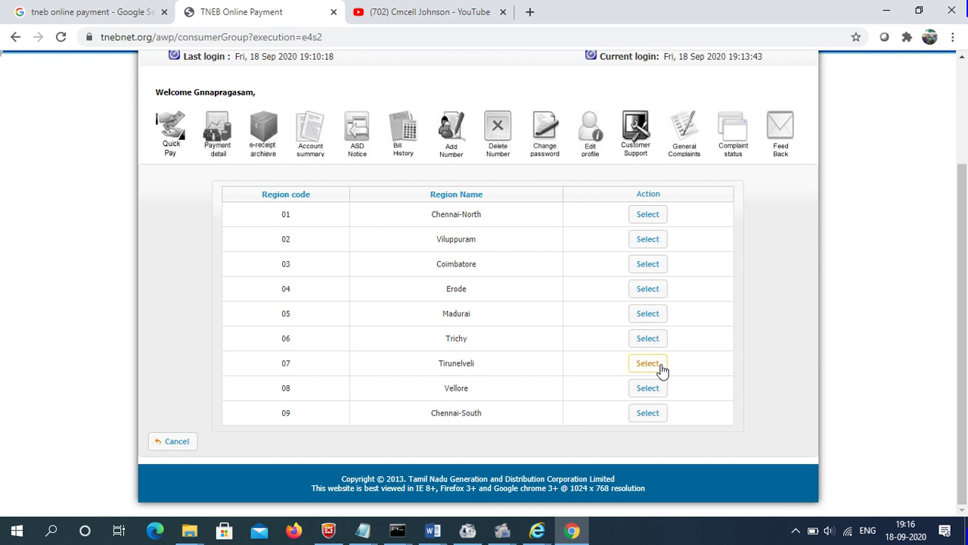
{"action": "left_click", "coordinate": [661, 367]}
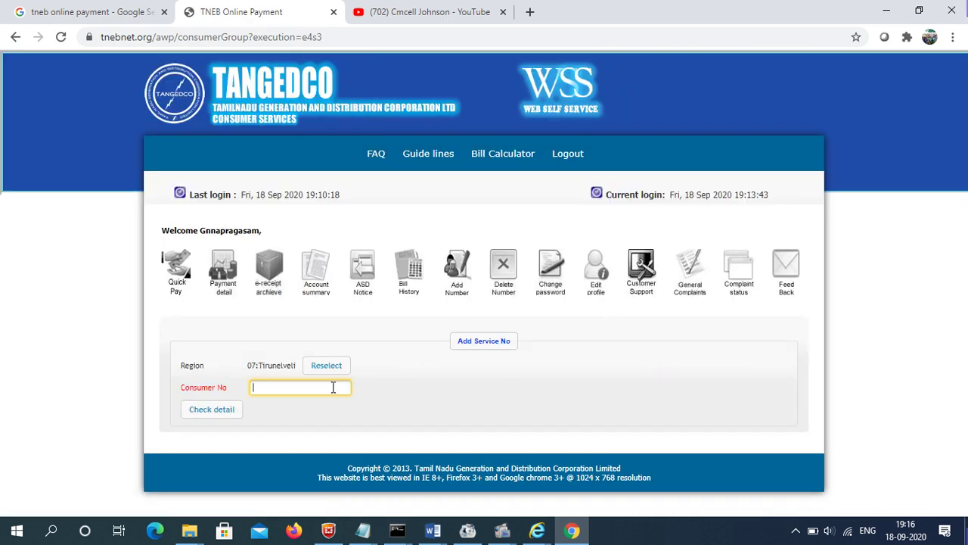
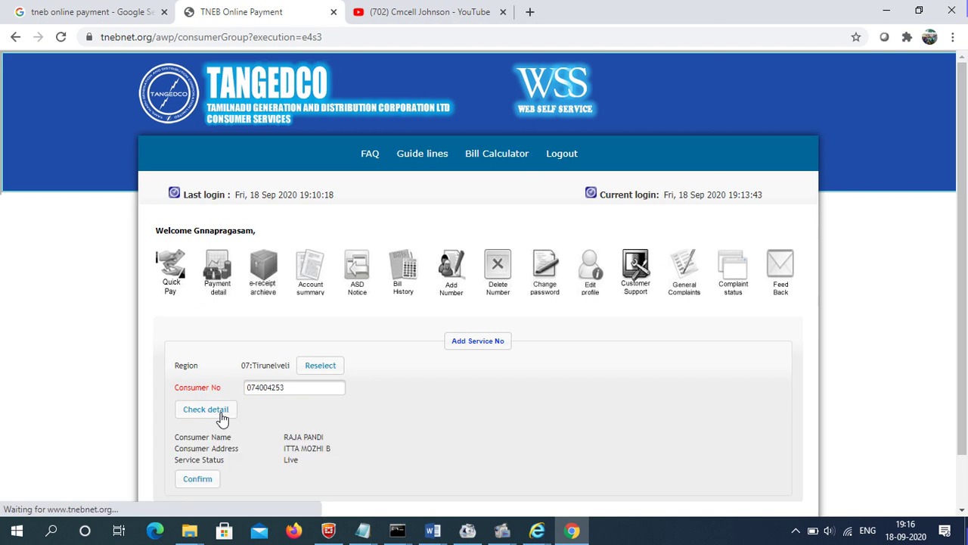
{"action": "scroll", "coordinate": [316, 403], "scroll_direction": "down", "scroll_amount": 2}
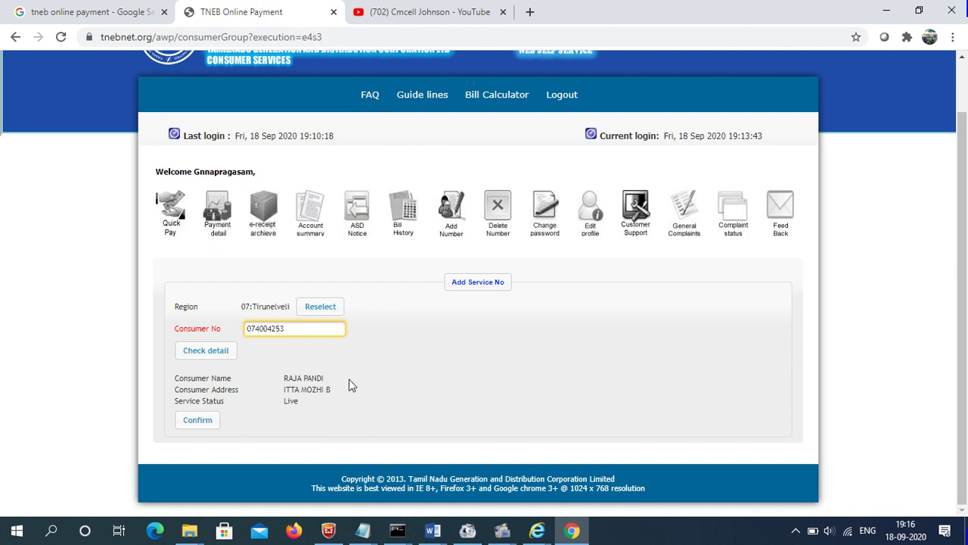
{"action": "left_click", "coordinate": [206, 424]}
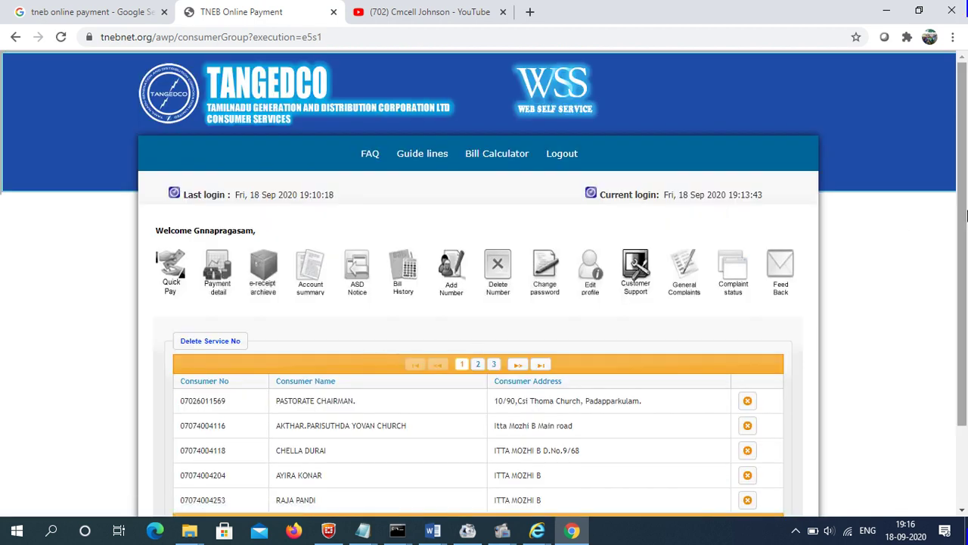
- Show the Payment Details page listing each linked consumer's bill amount, due date and Pay Bill option
{"action": "scroll", "coordinate": [966, 274], "scroll_direction": "down", "scroll_amount": 1}
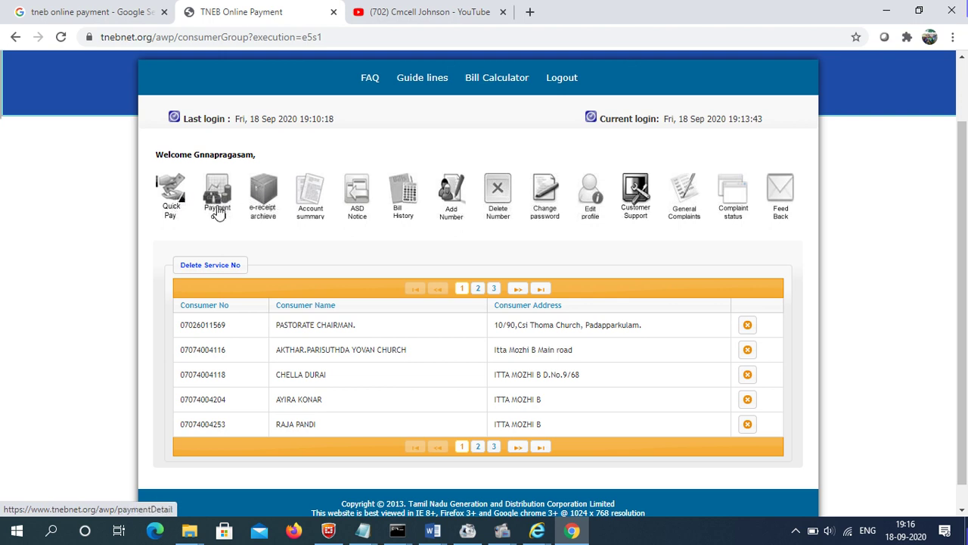
{"action": "left_click", "coordinate": [217, 213]}
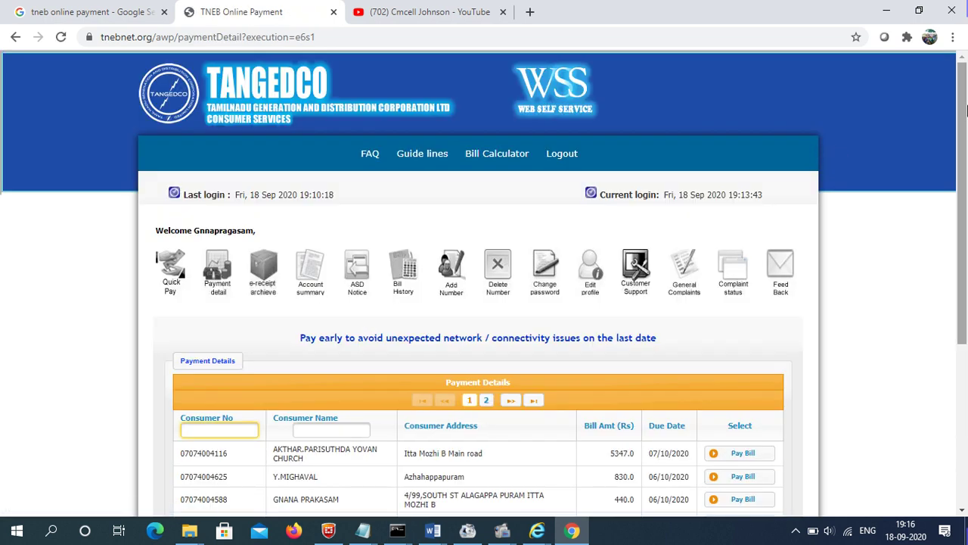
{"action": "scroll", "coordinate": [966, 165], "scroll_direction": "down", "scroll_amount": 1}
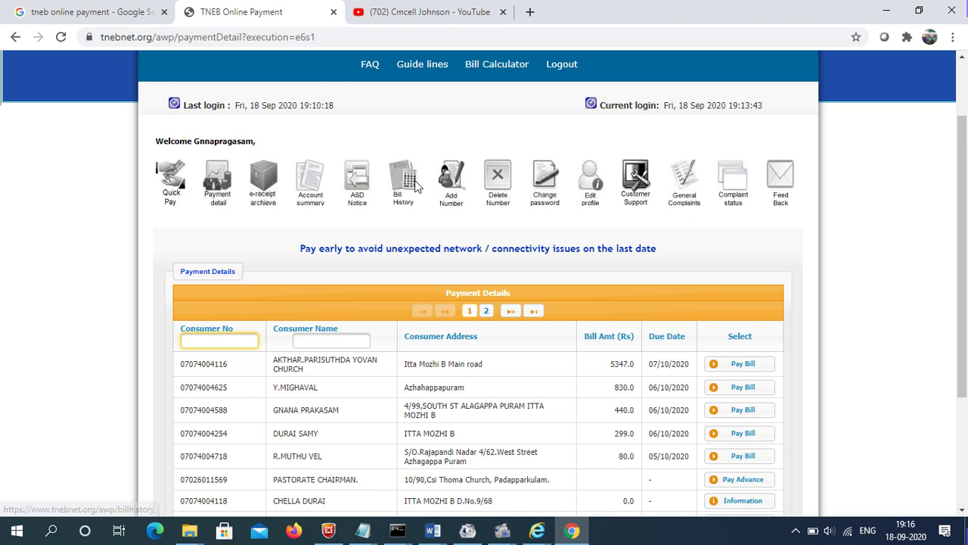
- Page the Account Summary through to its last page and open the first consumer's service details
{"action": "left_click", "coordinate": [310, 192]}
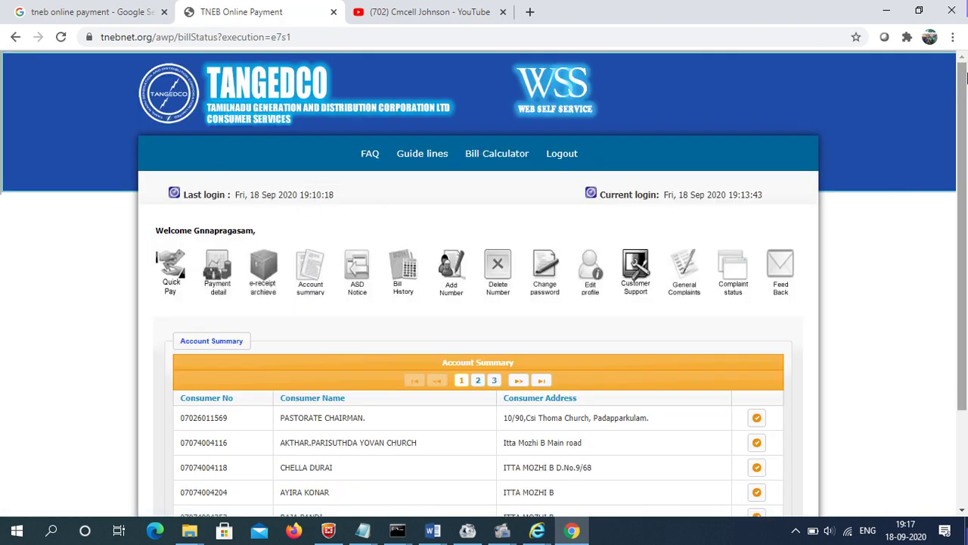
{"action": "left_click_drag", "start_coordinate": [965, 81], "coordinate": [966, 134]}
{"action": "left_click_drag", "start_coordinate": [966, 186], "coordinate": [966, 185]}
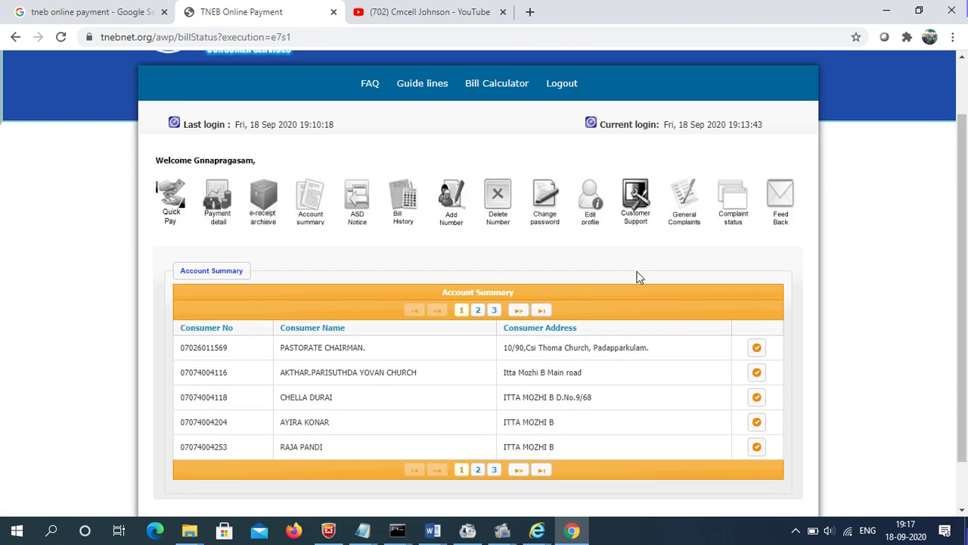
{"action": "left_click", "coordinate": [479, 471]}
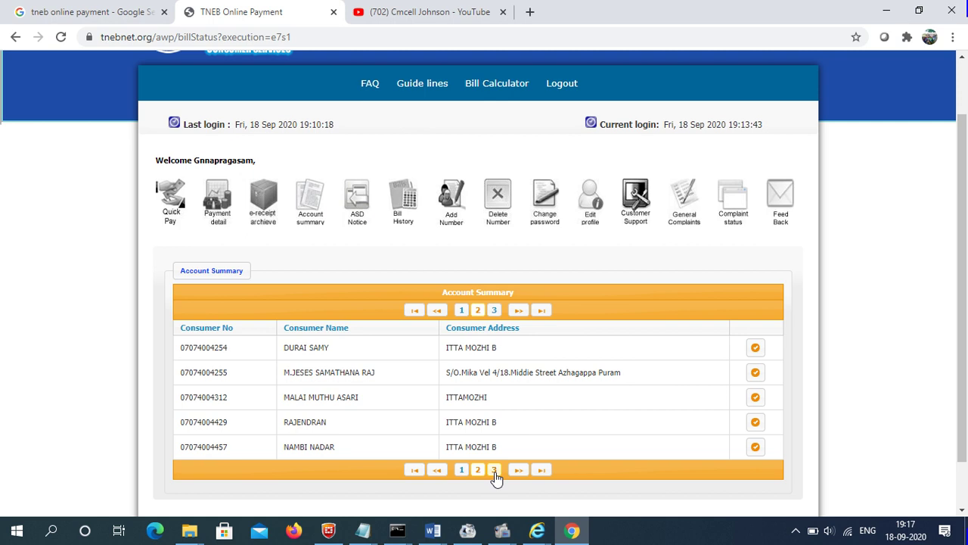
{"action": "left_click", "coordinate": [494, 470]}
{"action": "left_click", "coordinate": [521, 312]}
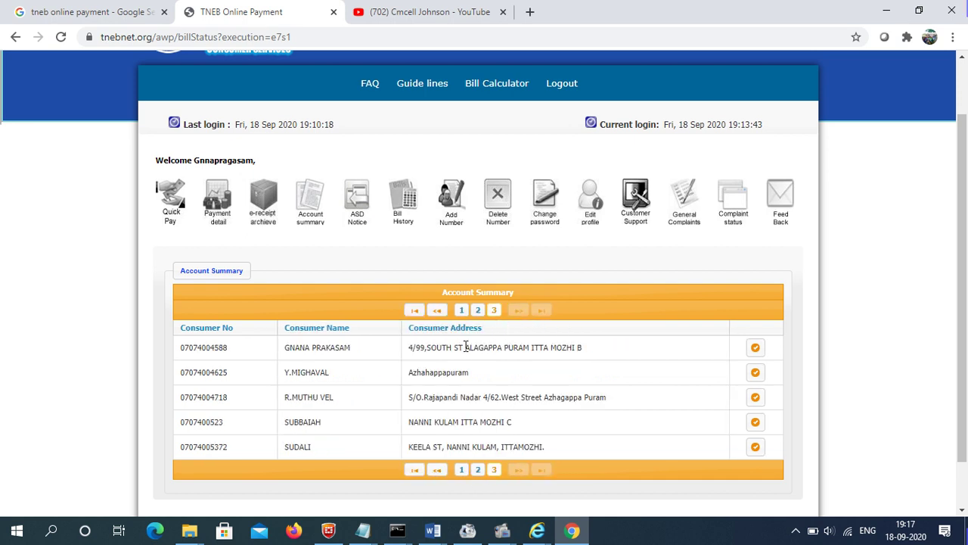
{"action": "left_click", "coordinate": [758, 352]}
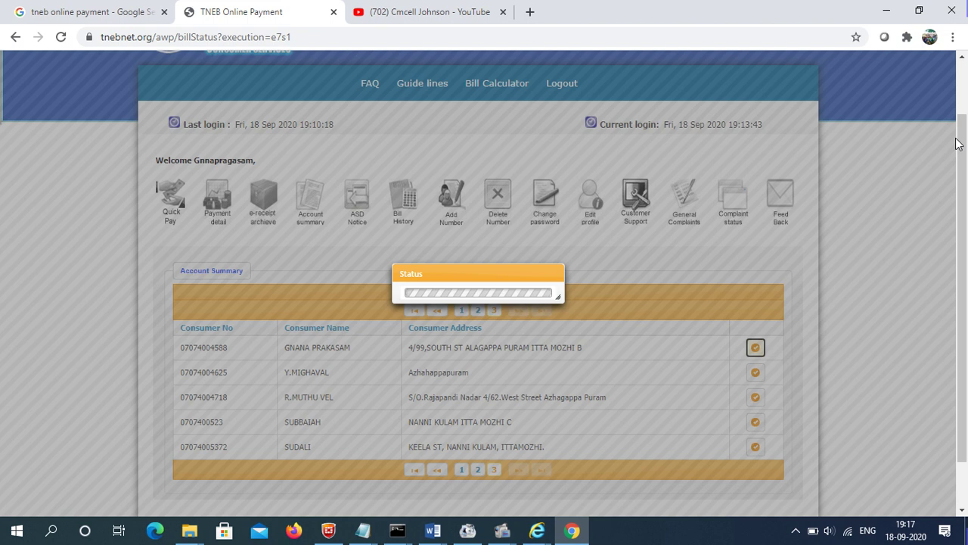
- Highlight the Region, Section, Distribution and service Number values, then scroll down to Meter Change Details
{"action": "scroll", "coordinate": [965, 136], "scroll_direction": "down", "scroll_amount": 1}
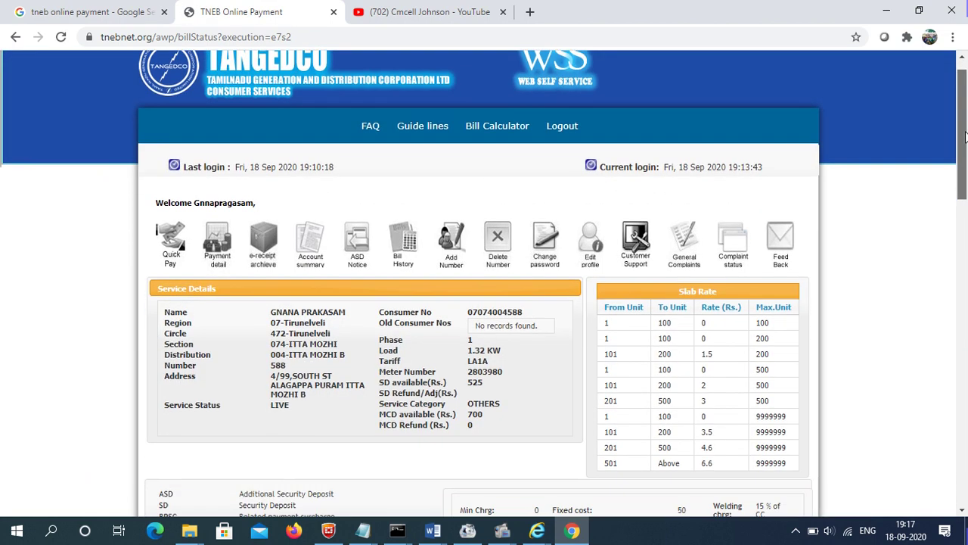
{"action": "scroll", "coordinate": [964, 136], "scroll_direction": "down", "scroll_amount": 2}
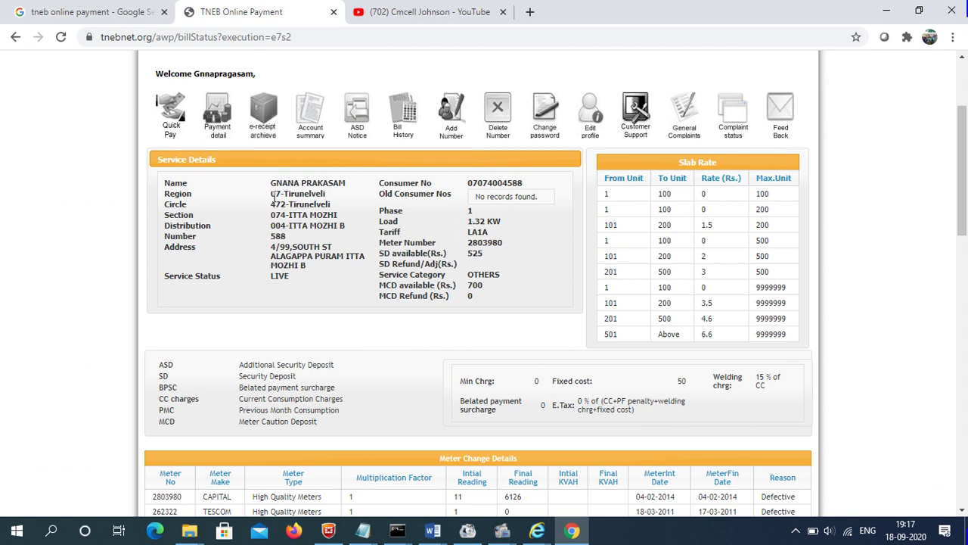
{"action": "left_click_drag", "start_coordinate": [272, 195], "coordinate": [341, 216]}
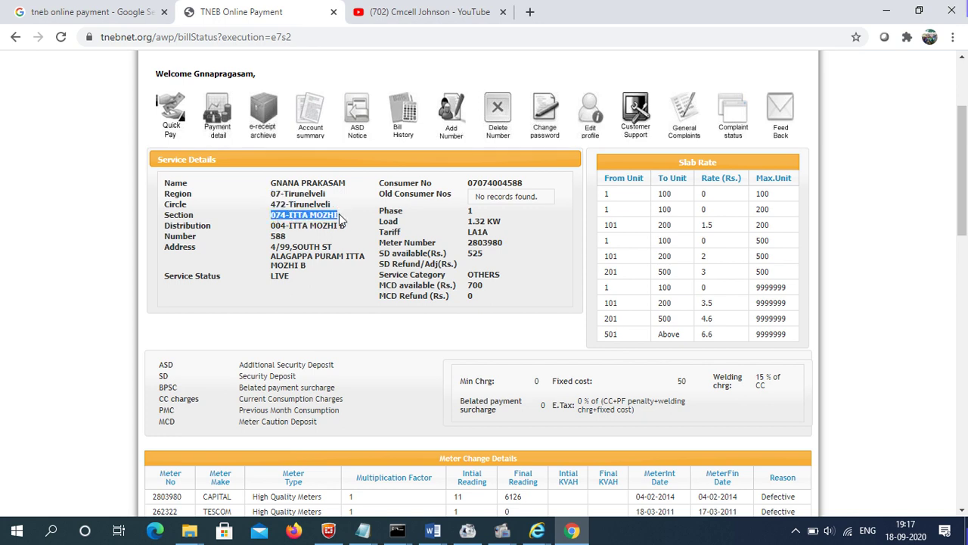
{"action": "left_click_drag", "start_coordinate": [275, 225], "coordinate": [332, 225]}
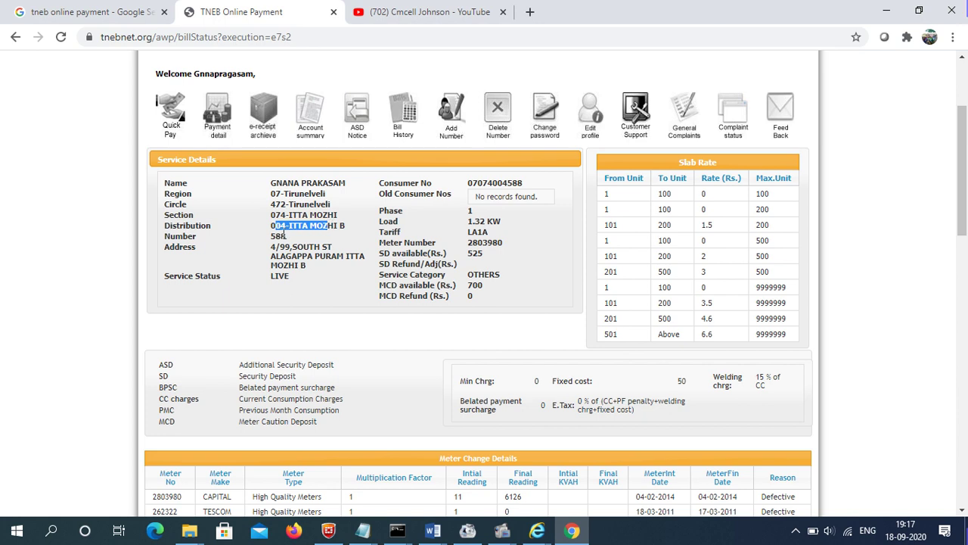
{"action": "left_click_drag", "start_coordinate": [271, 236], "coordinate": [293, 240]}
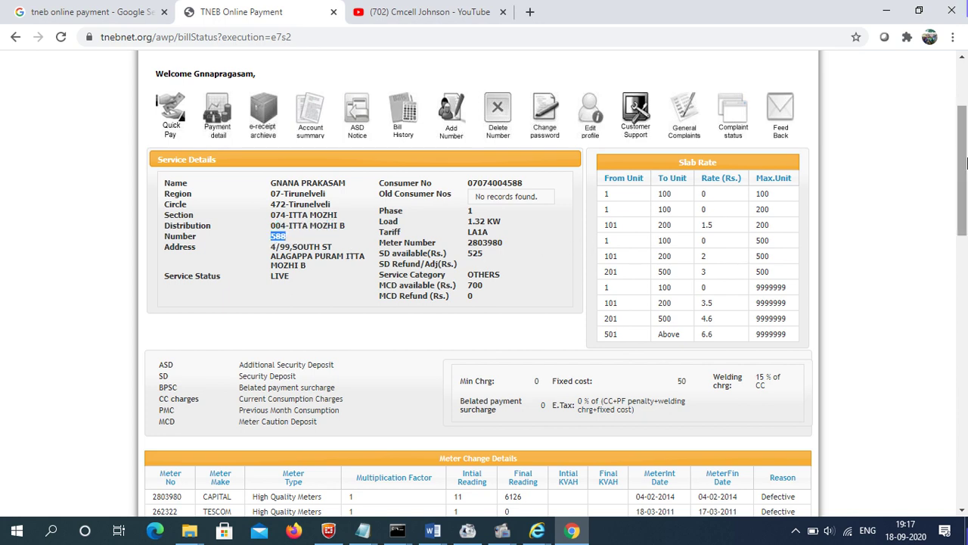
{"action": "left_click_drag", "start_coordinate": [963, 163], "coordinate": [965, 228]}
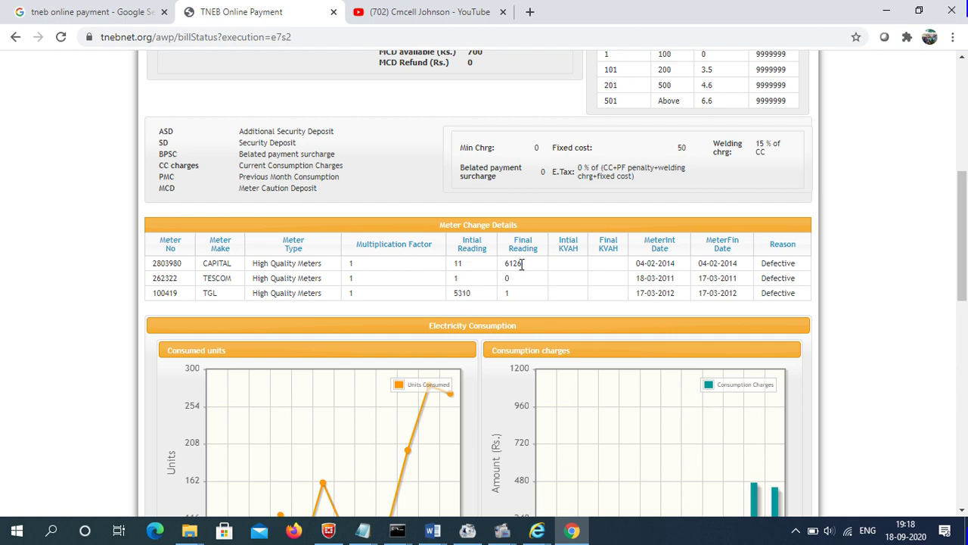
- Scroll past the consumption graphs to the bill tables showing the latest Rs.440 bill due 06/10/20
{"action": "left_click_drag", "start_coordinate": [963, 206], "coordinate": [965, 267]}
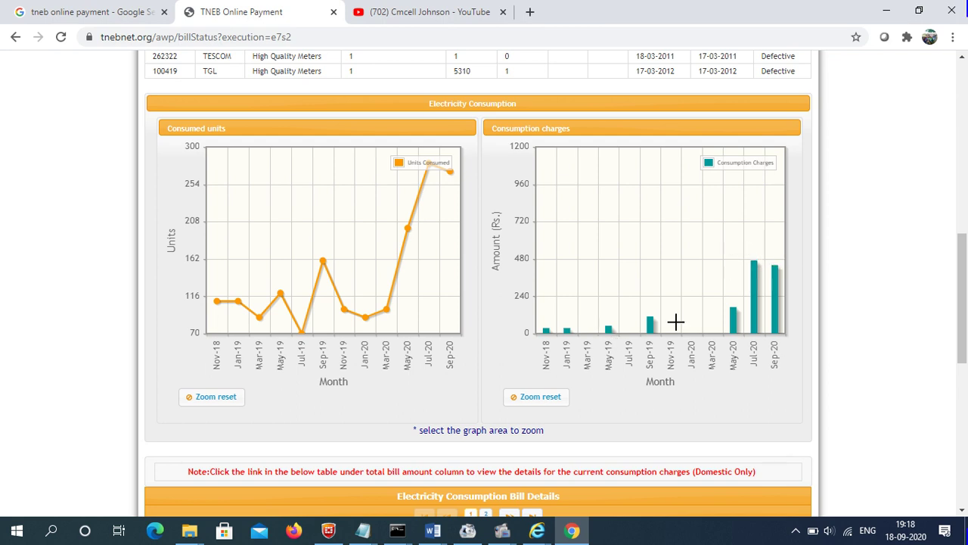
{"action": "left_click_drag", "start_coordinate": [964, 250], "coordinate": [965, 322]}
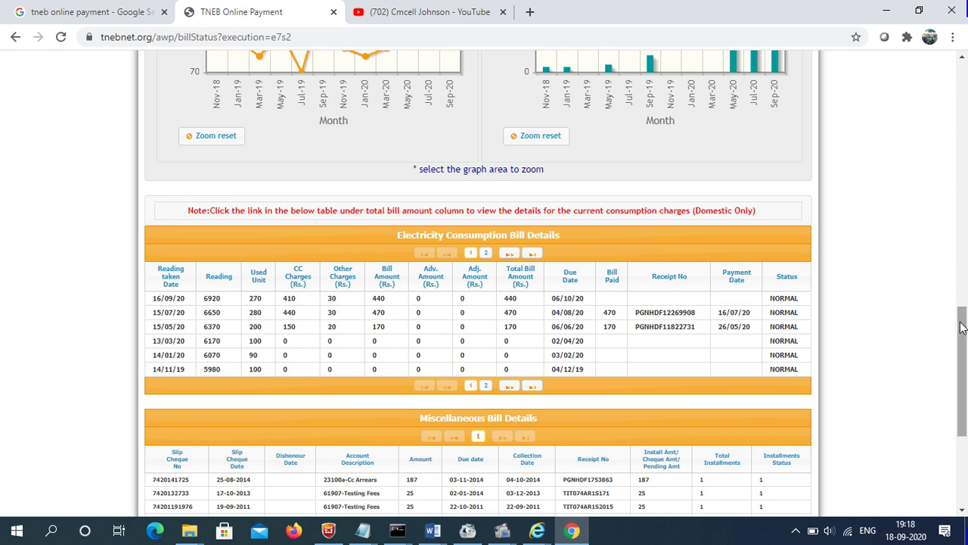
{"action": "left_click_drag", "start_coordinate": [963, 327], "coordinate": [962, 375]}
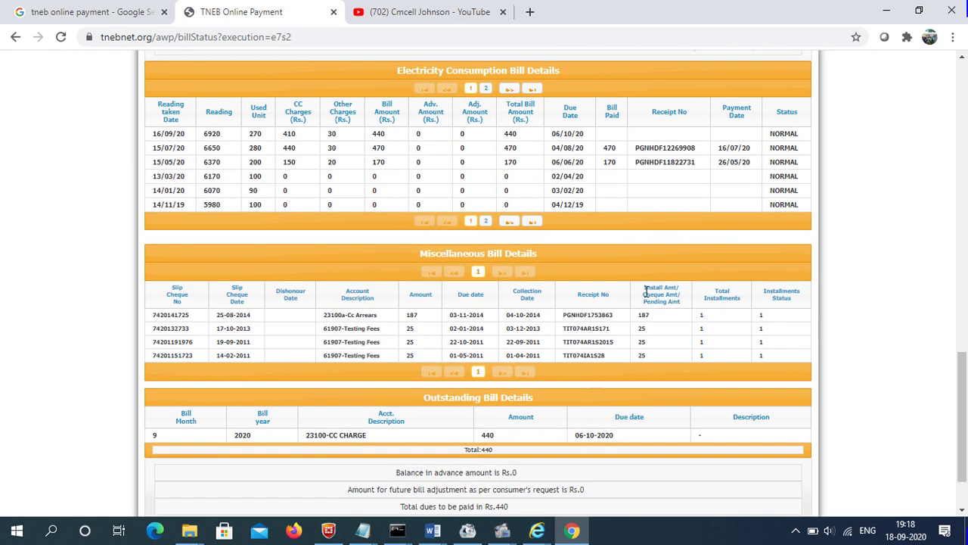